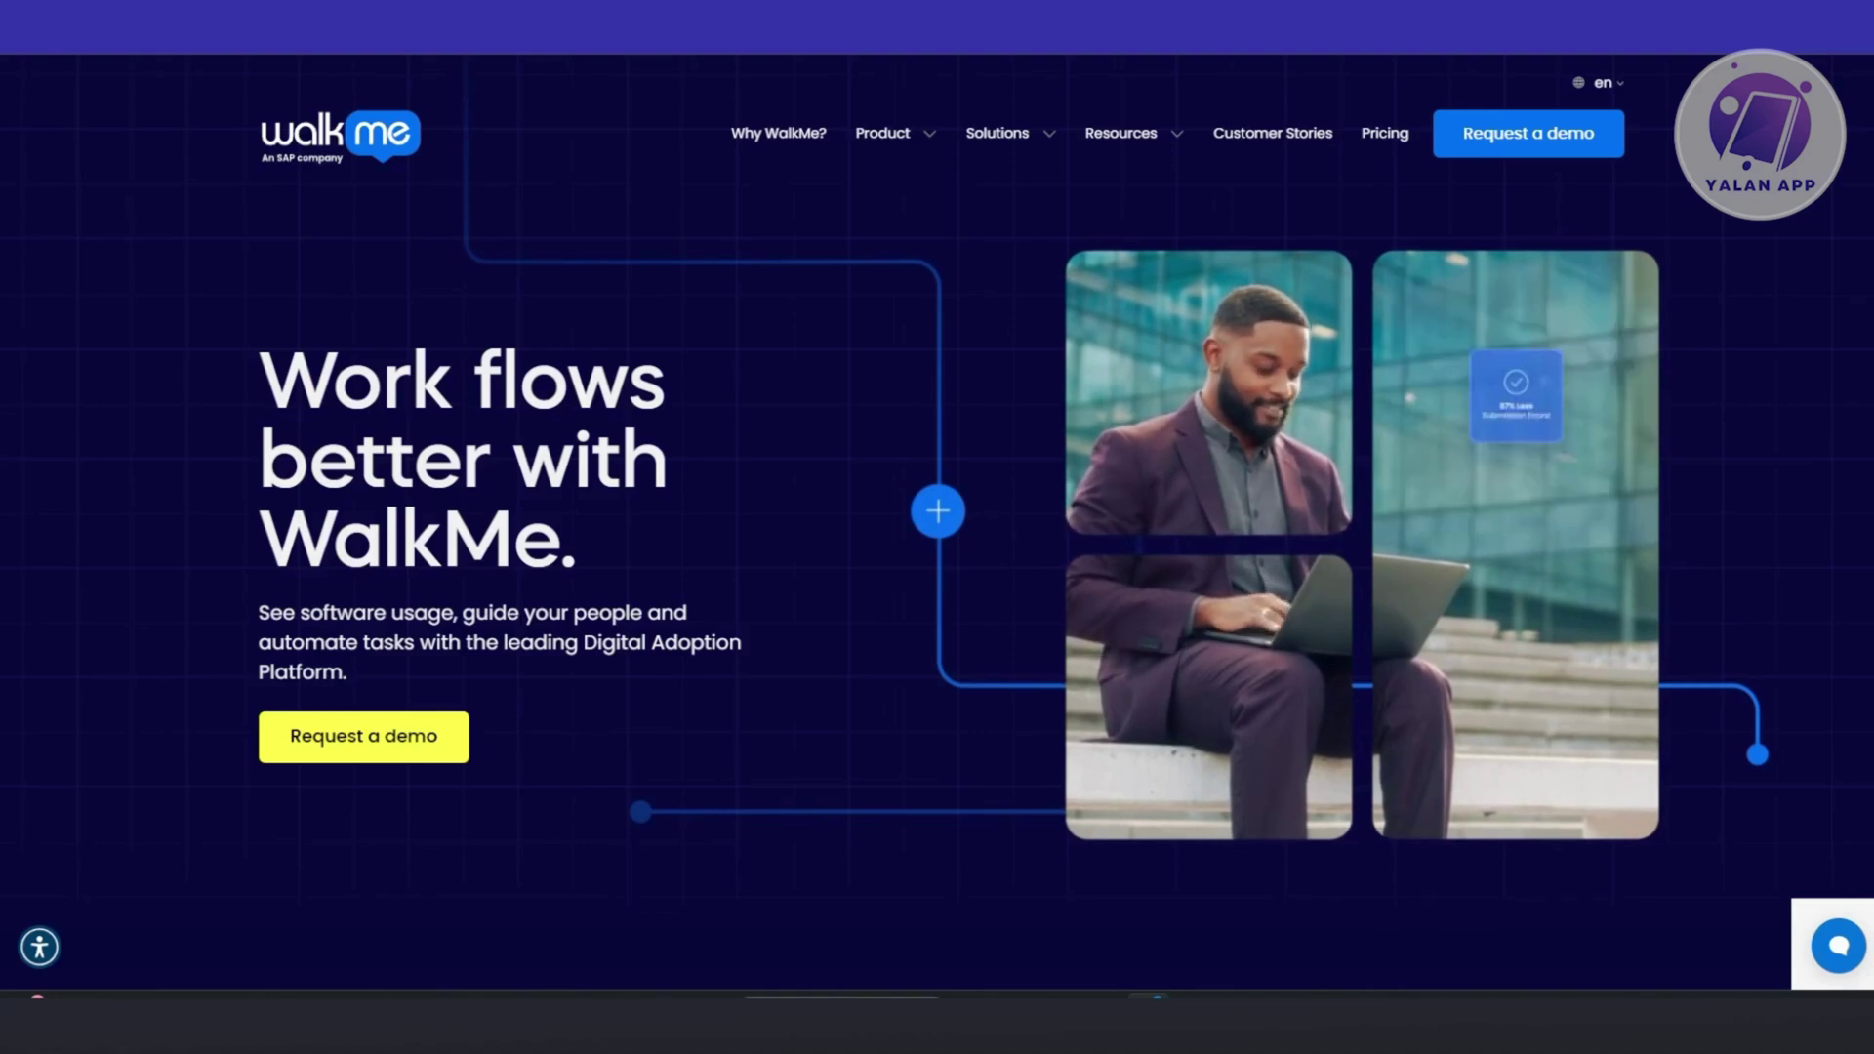
scroll(1526, 446, down, 1)
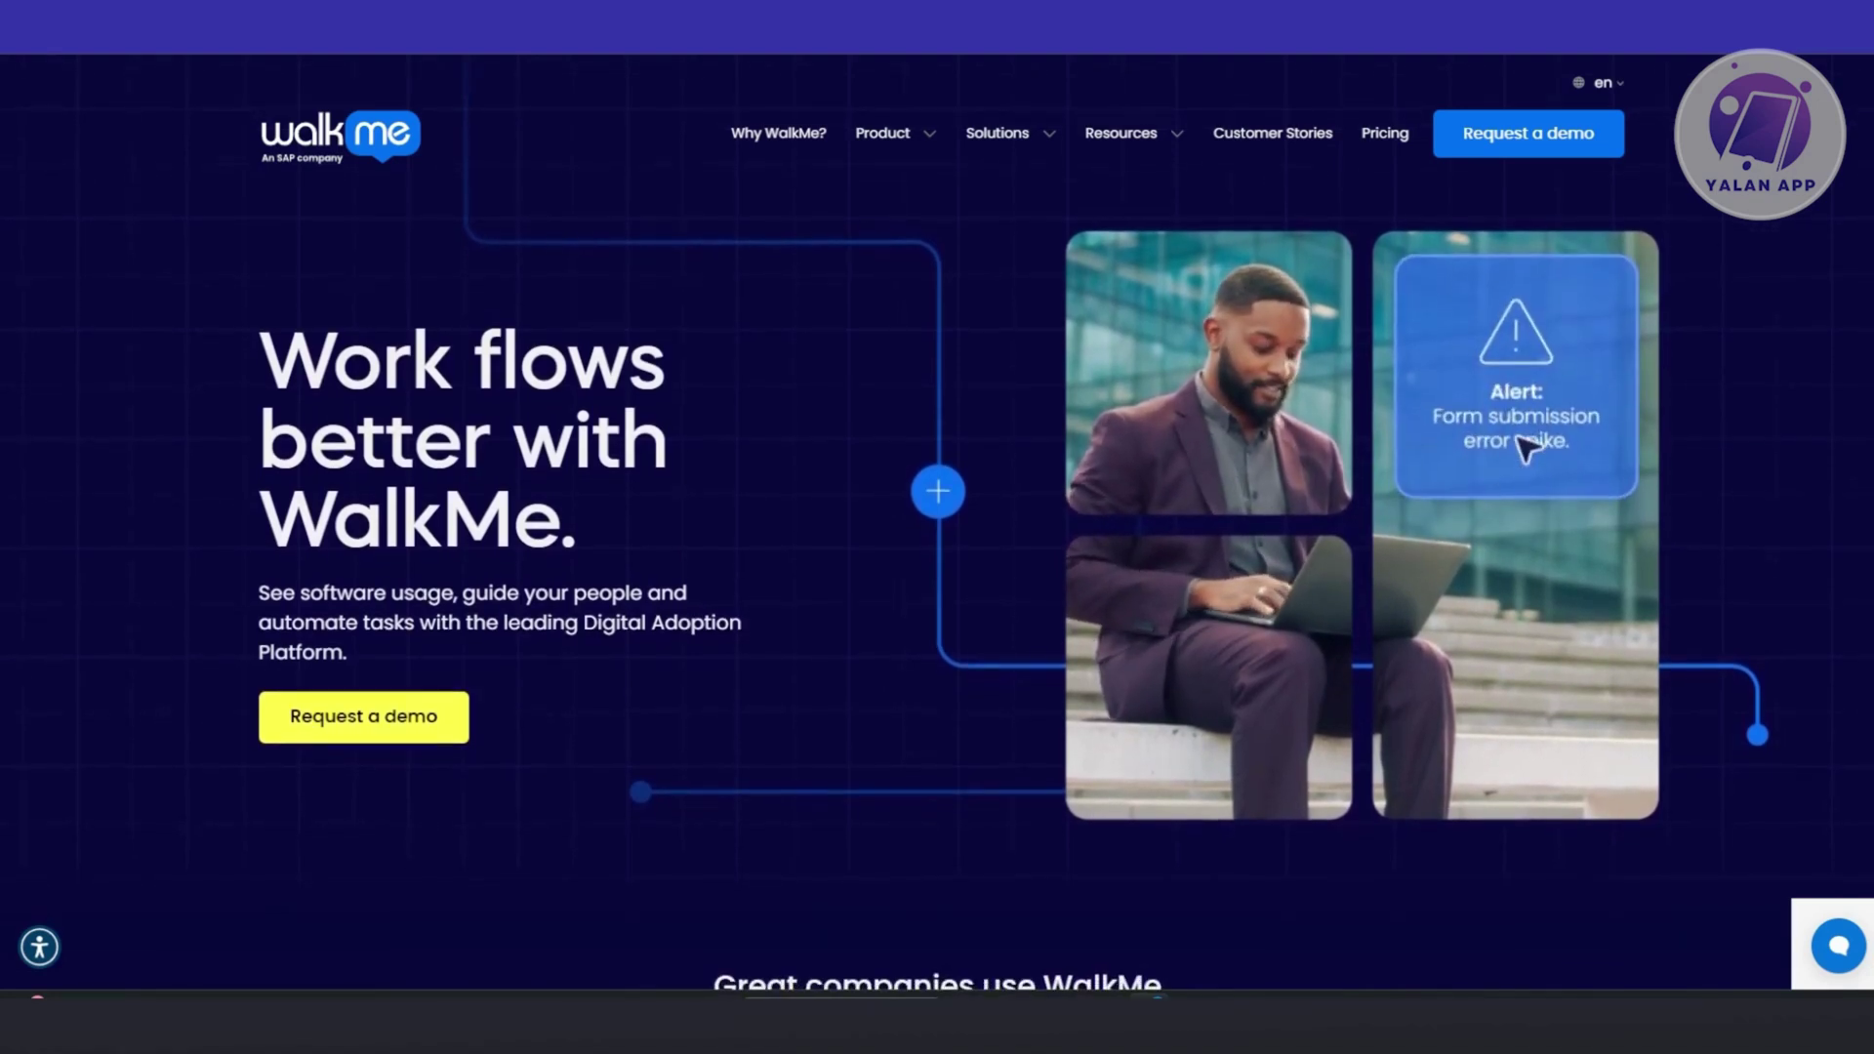
scroll(1575, 352, down, 1)
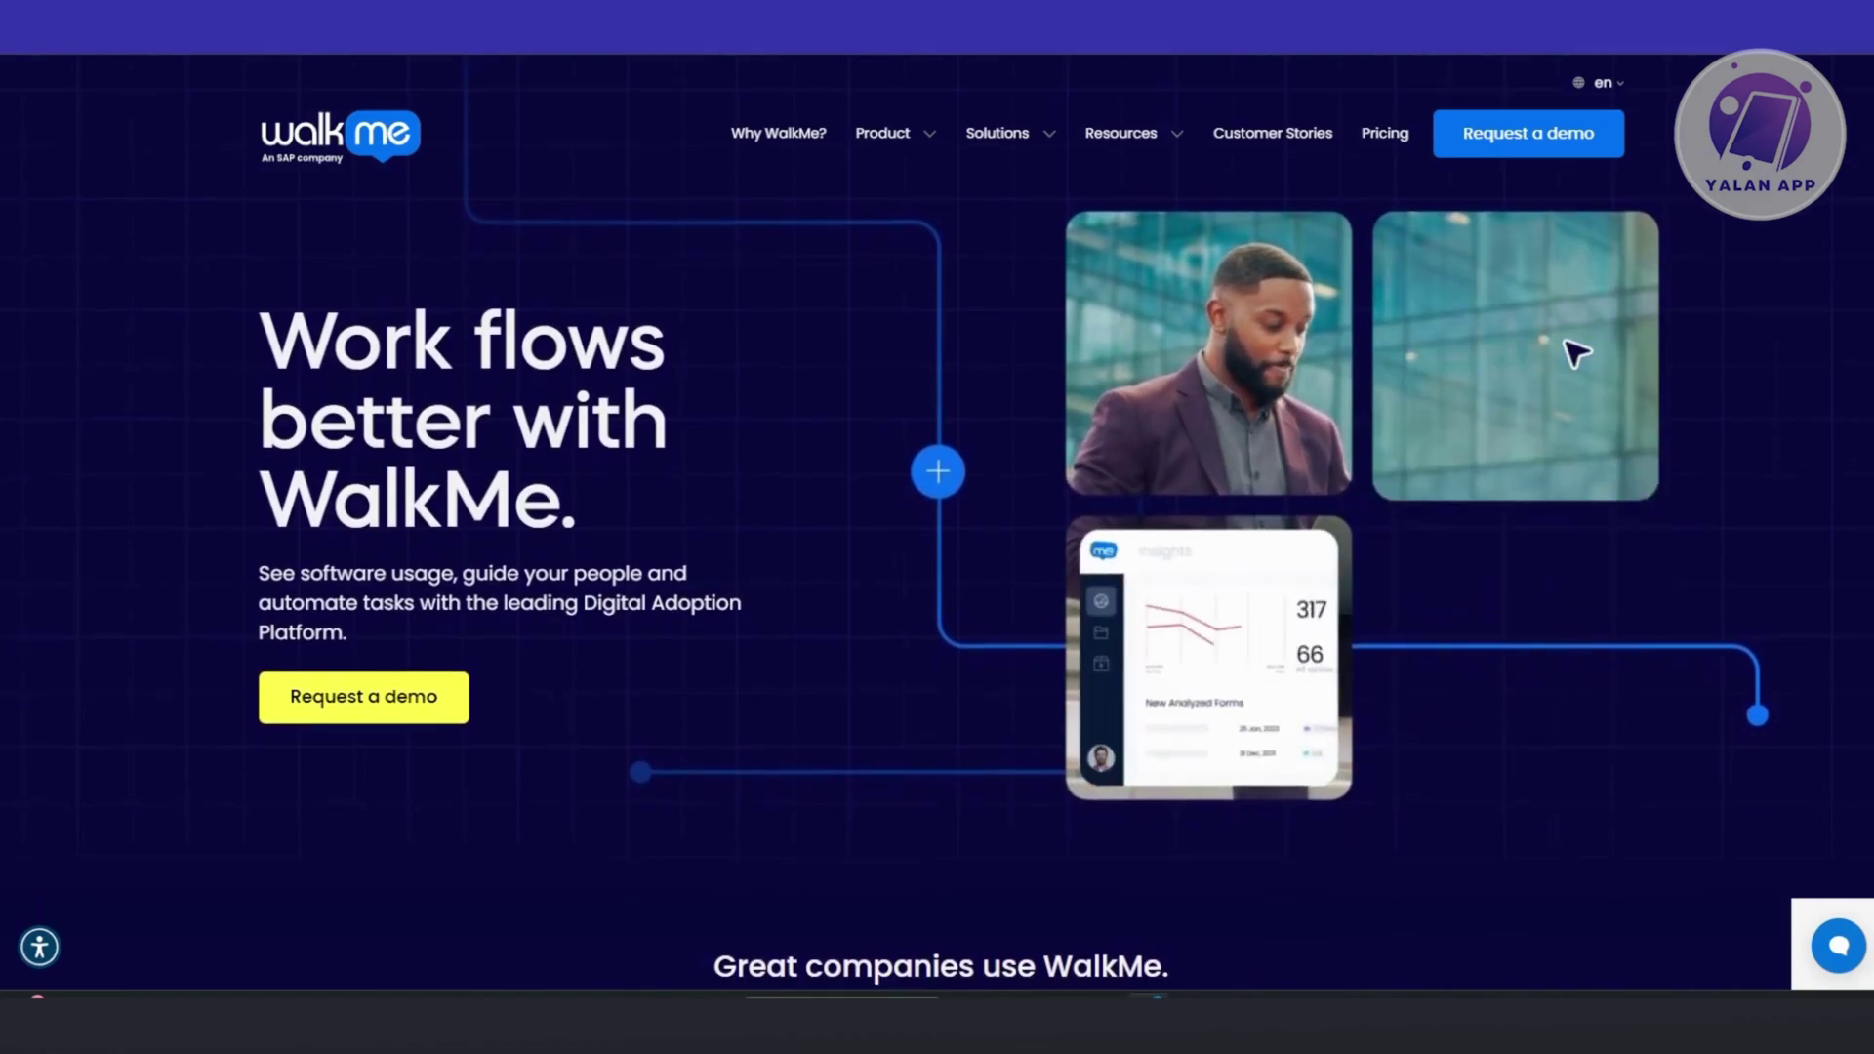
scroll(1576, 352, down, 1)
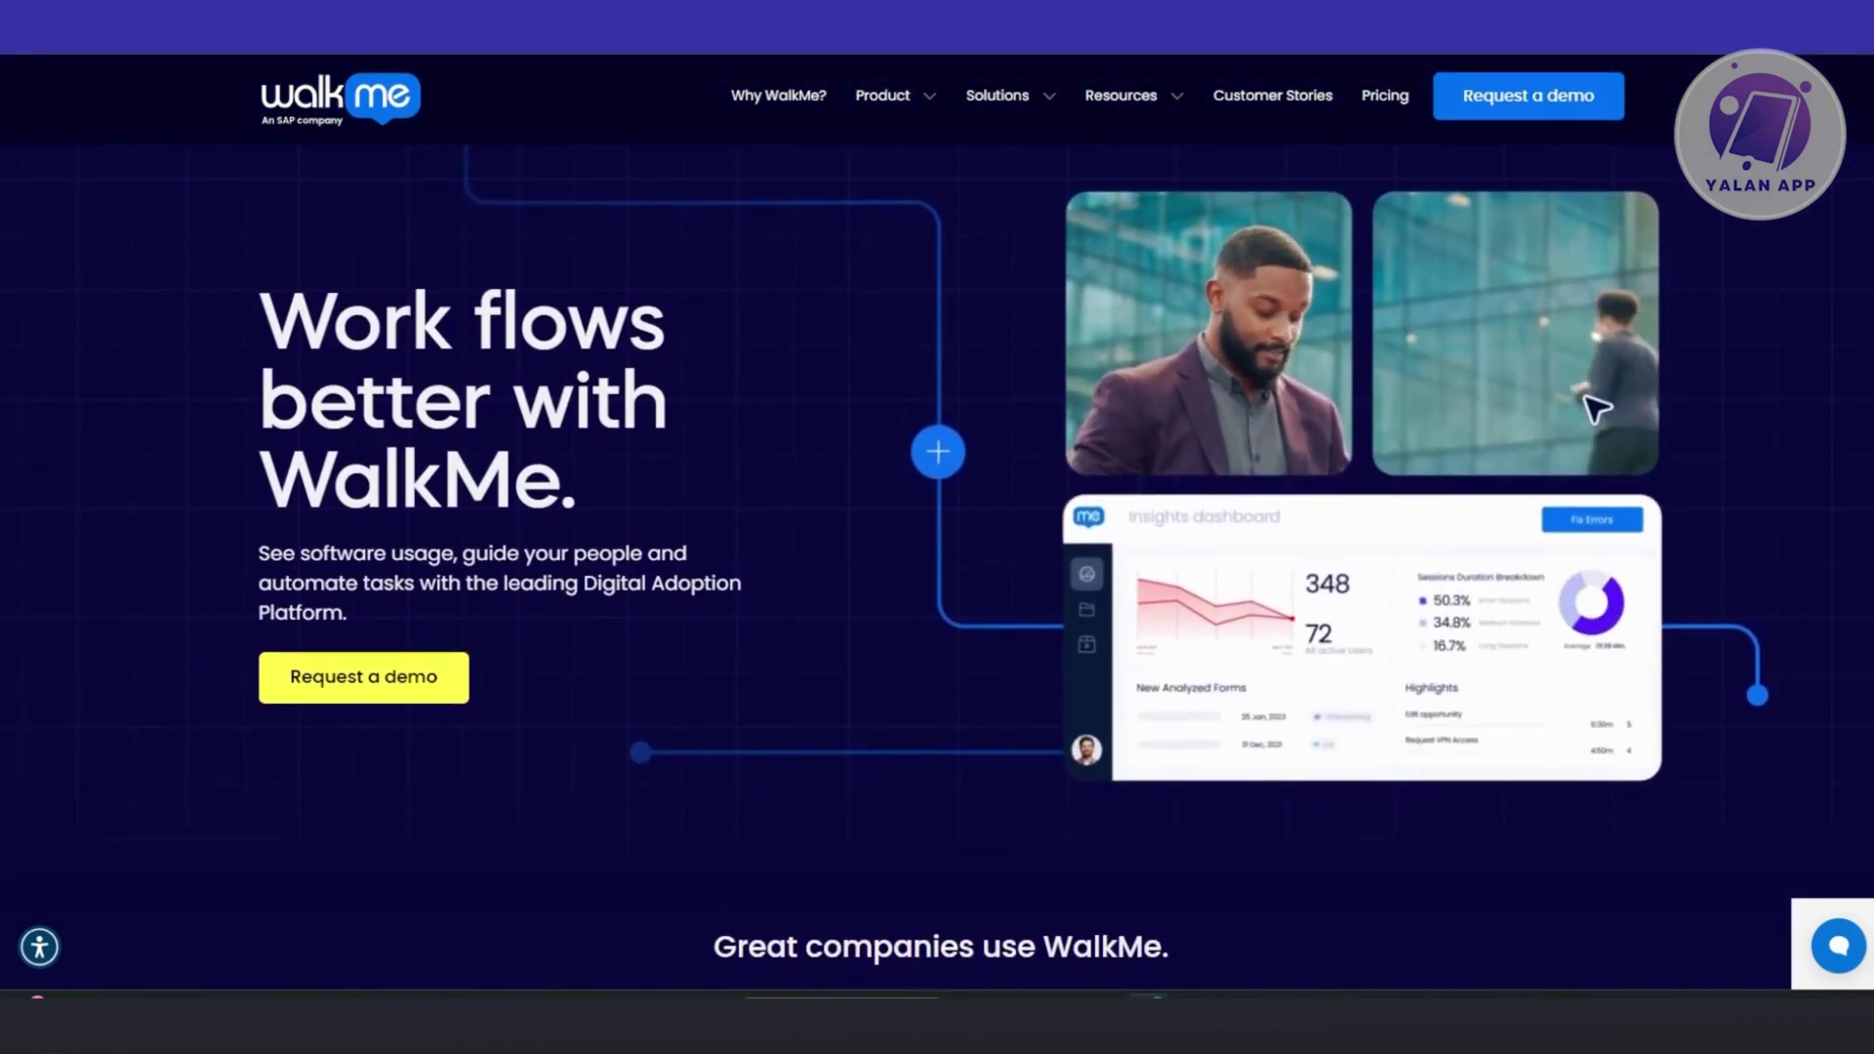
scroll(1596, 408, down, 1)
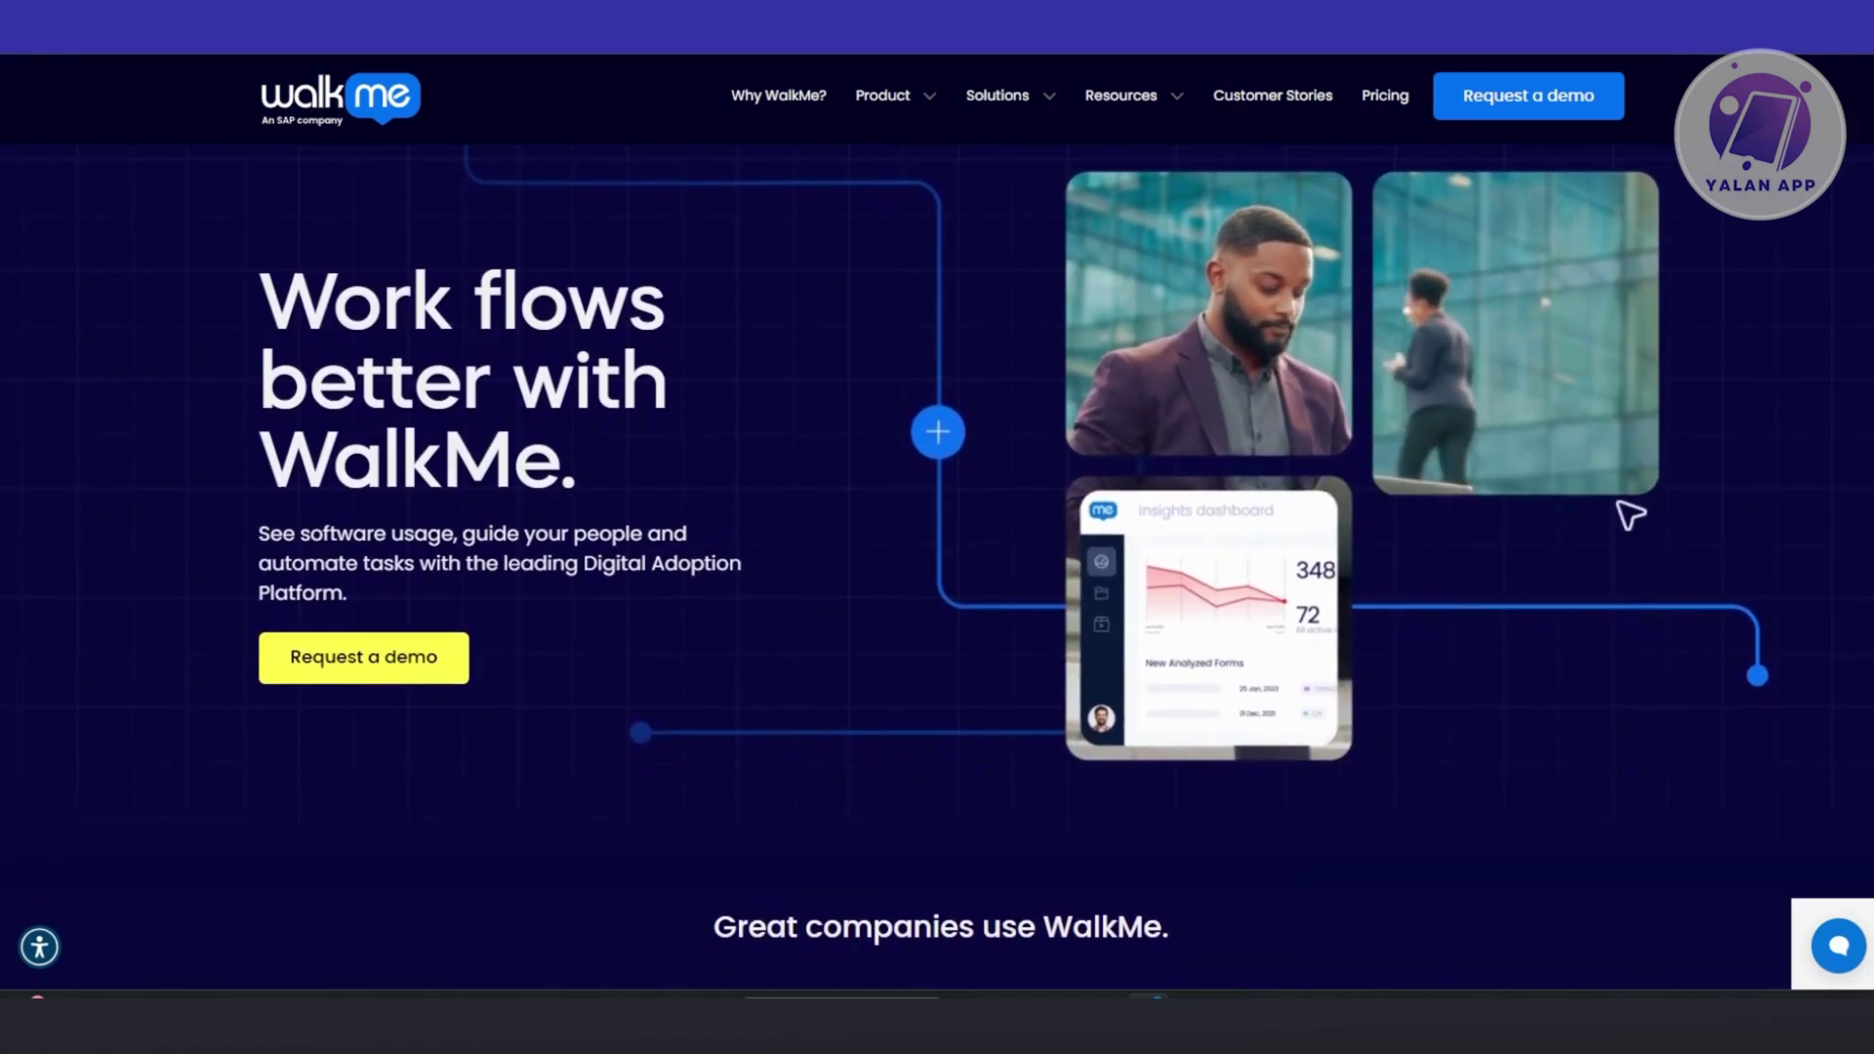
scroll(1630, 515, down, 1)
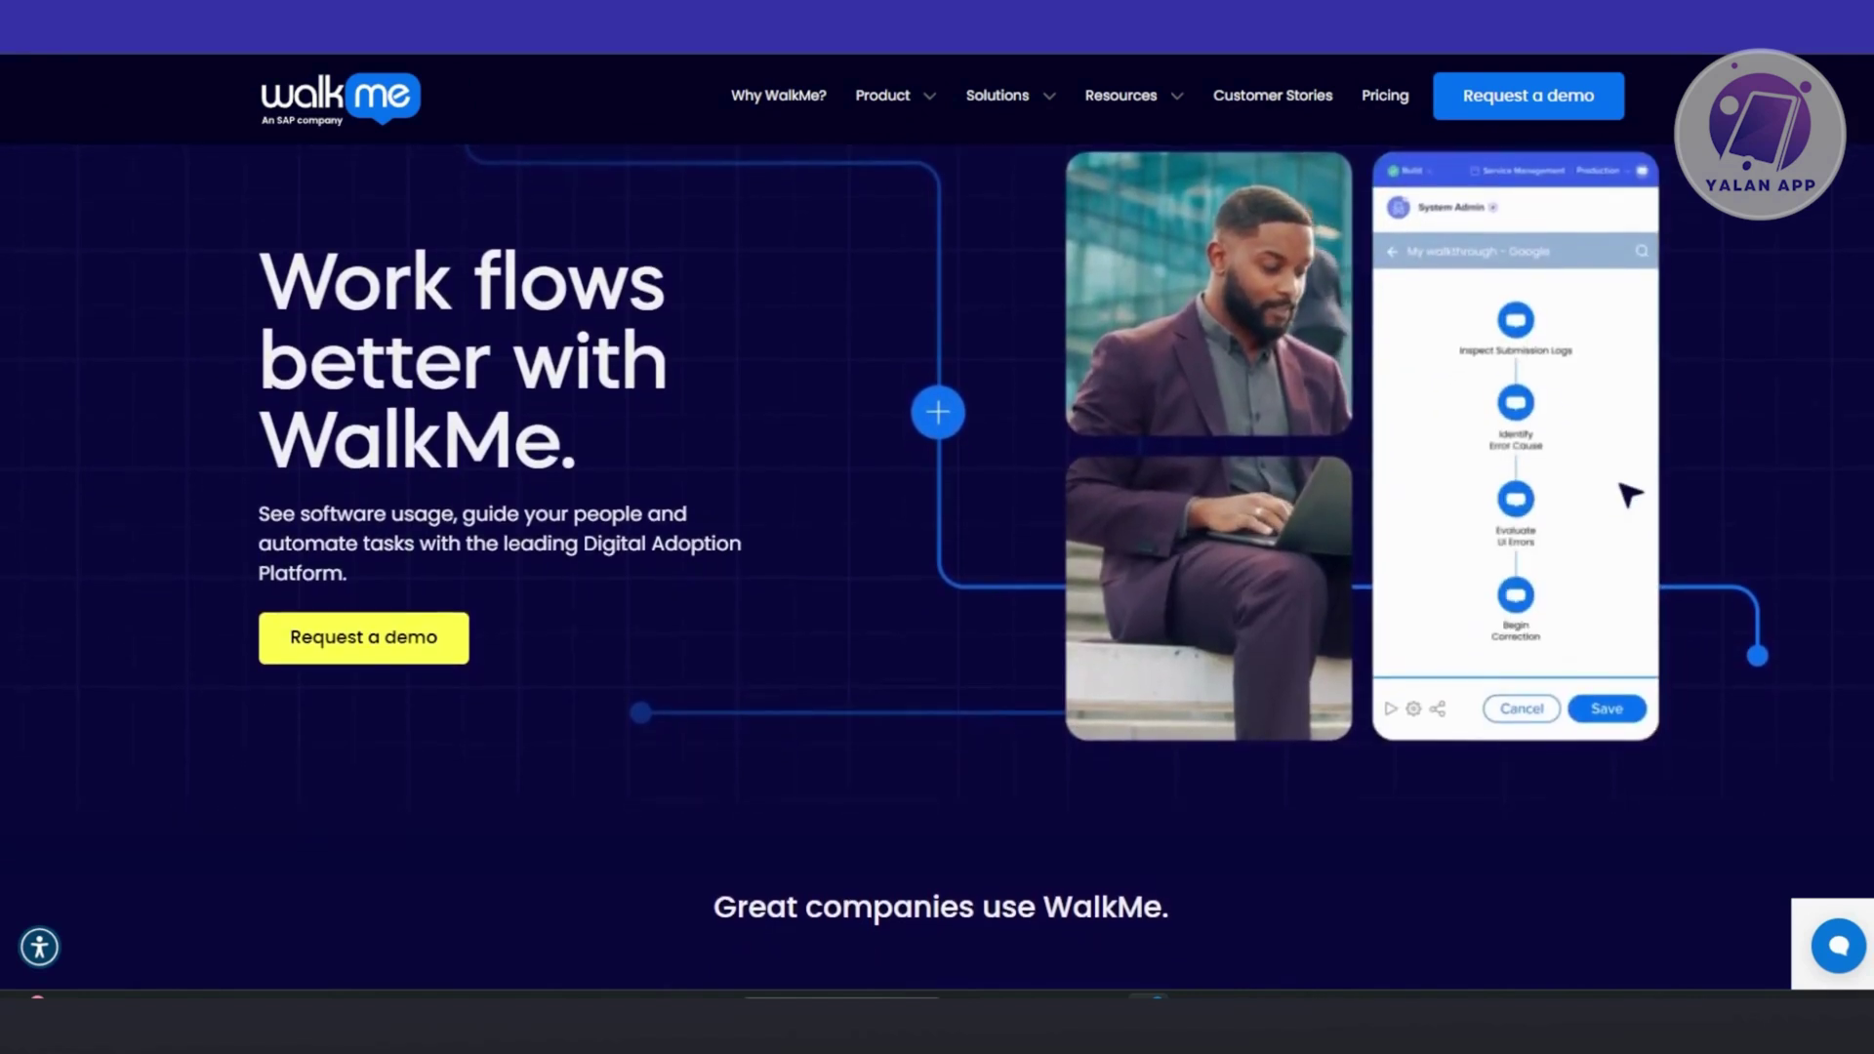
scroll(1630, 495, down, 1)
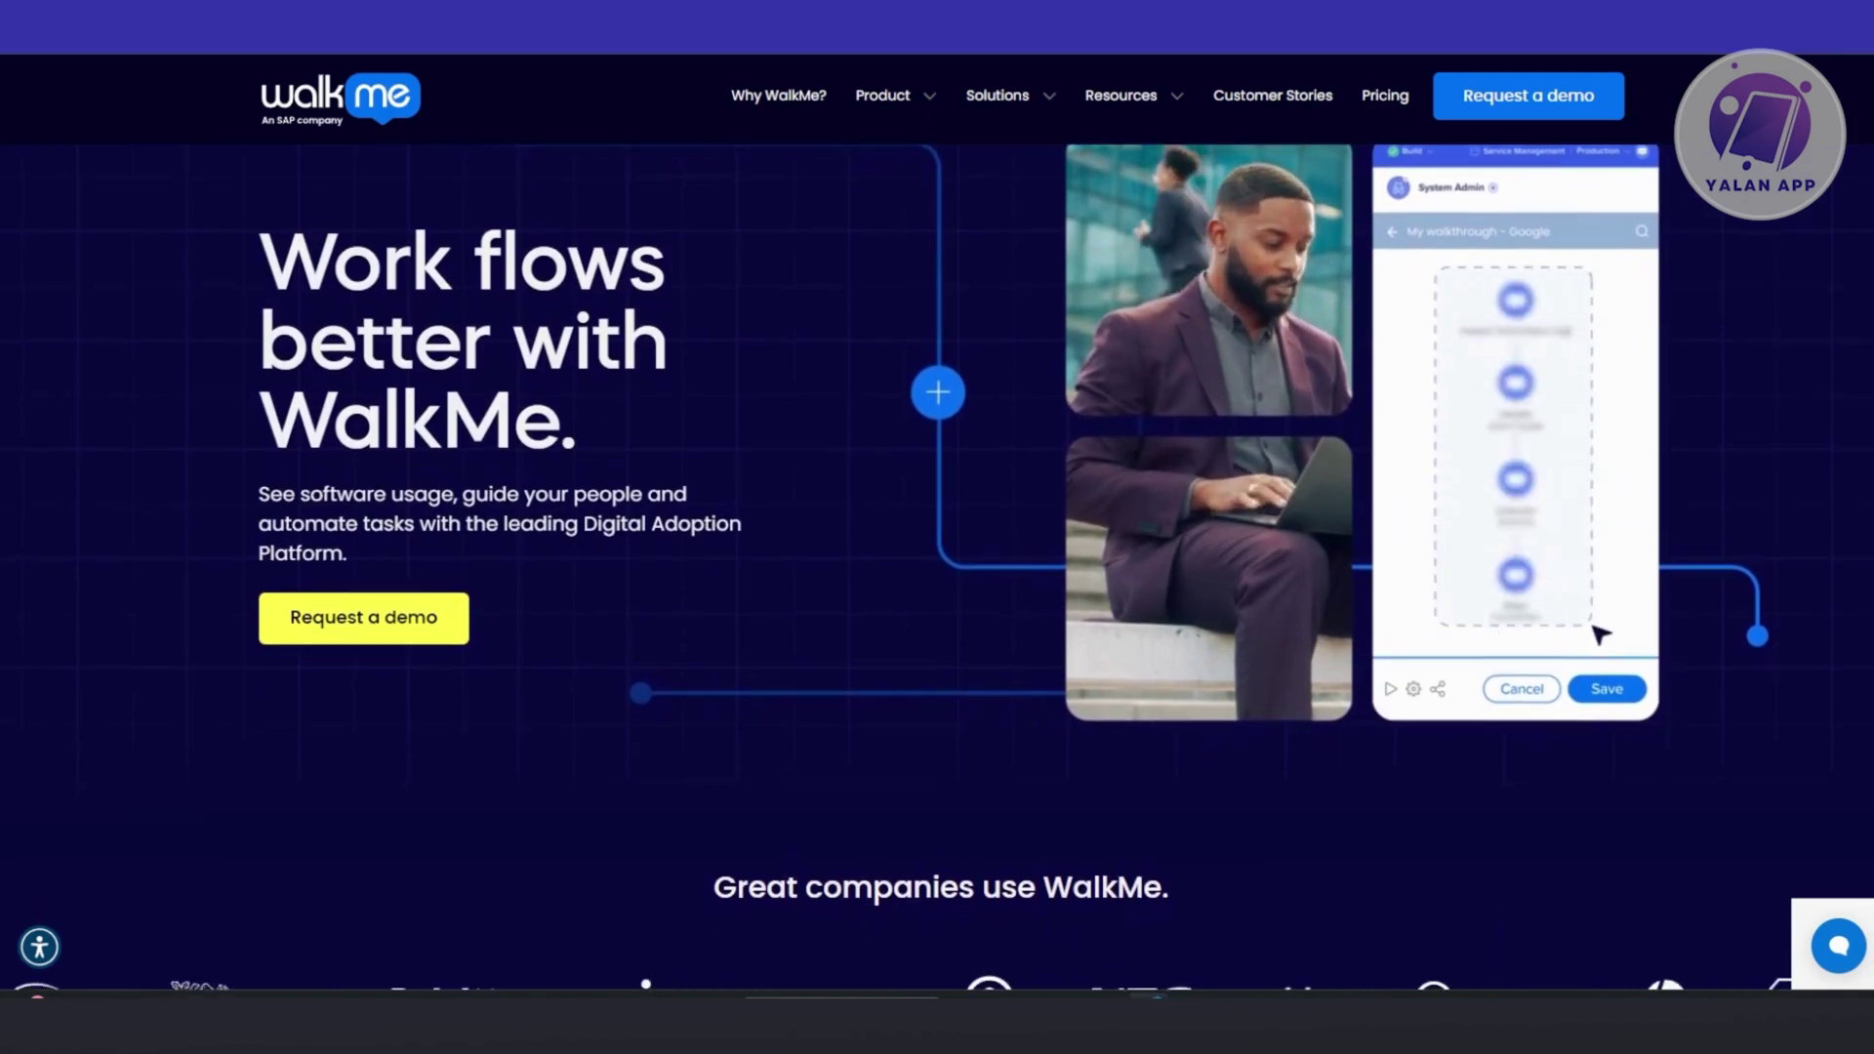
scroll(1608, 645, down, 1)
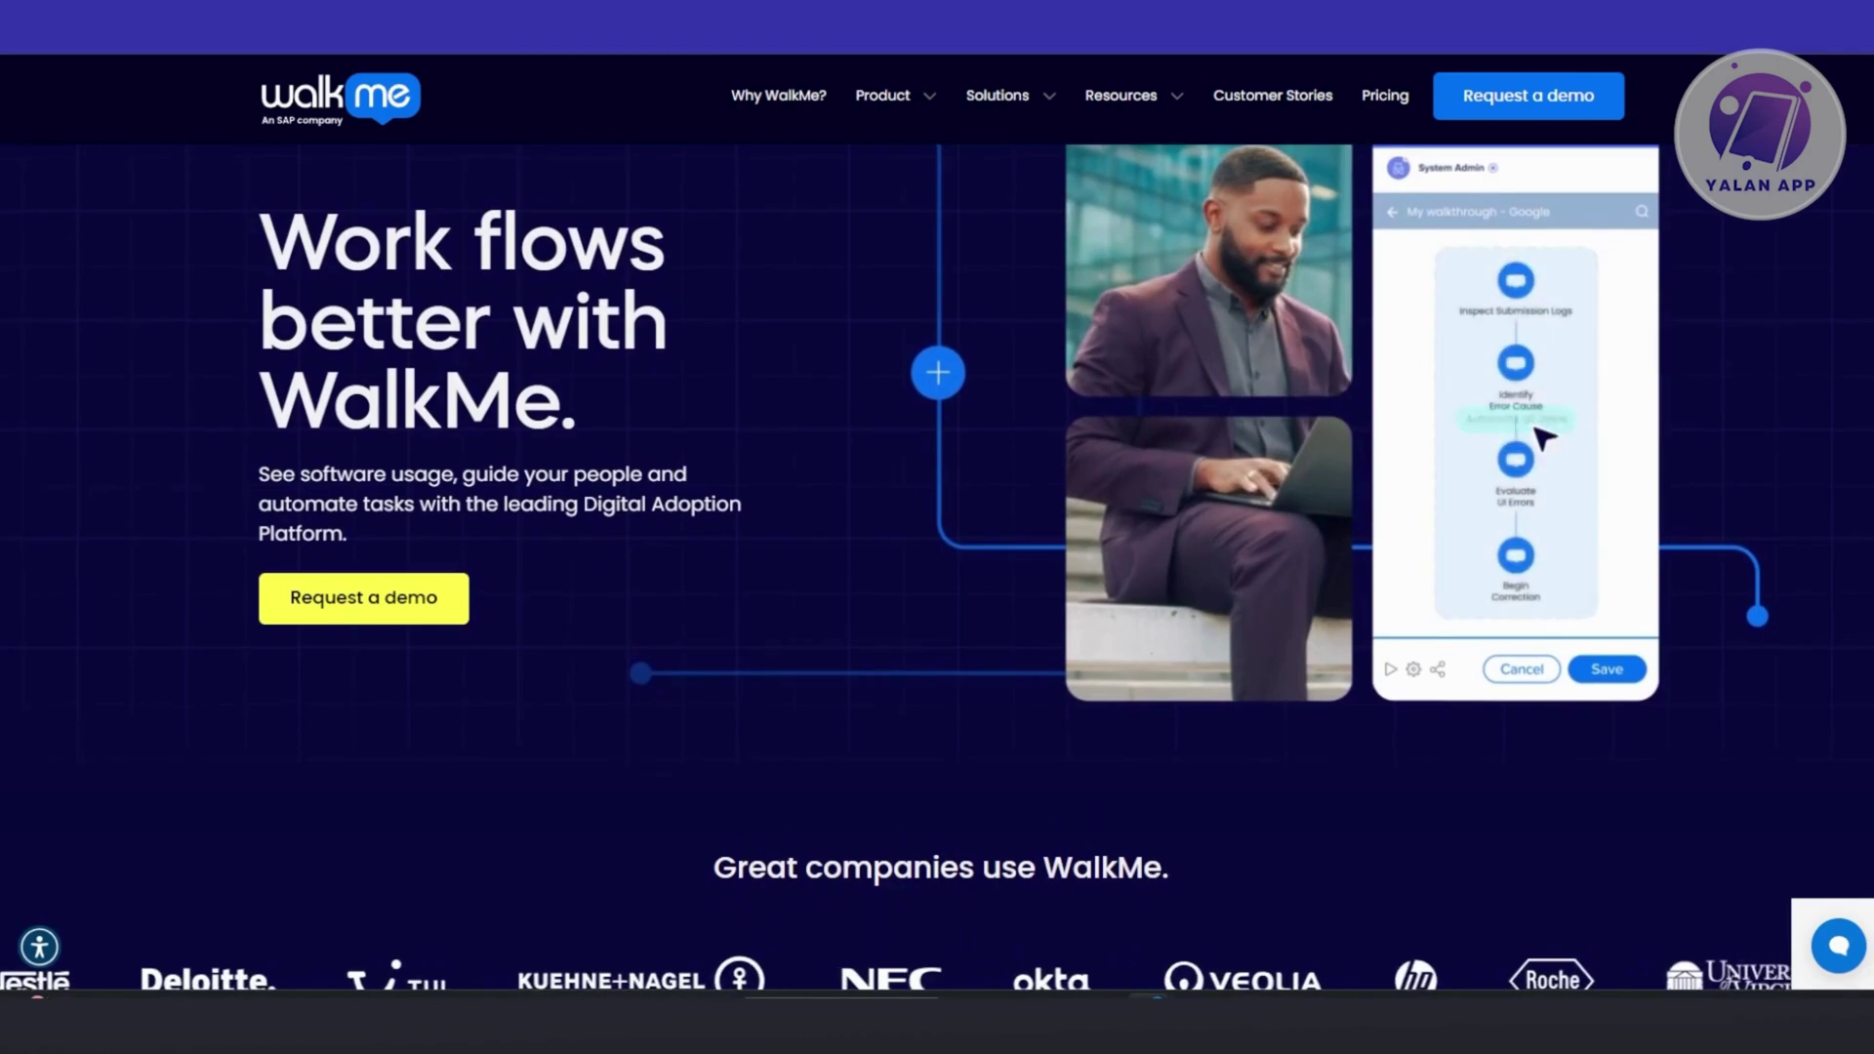
scroll(1607, 644, down, 1)
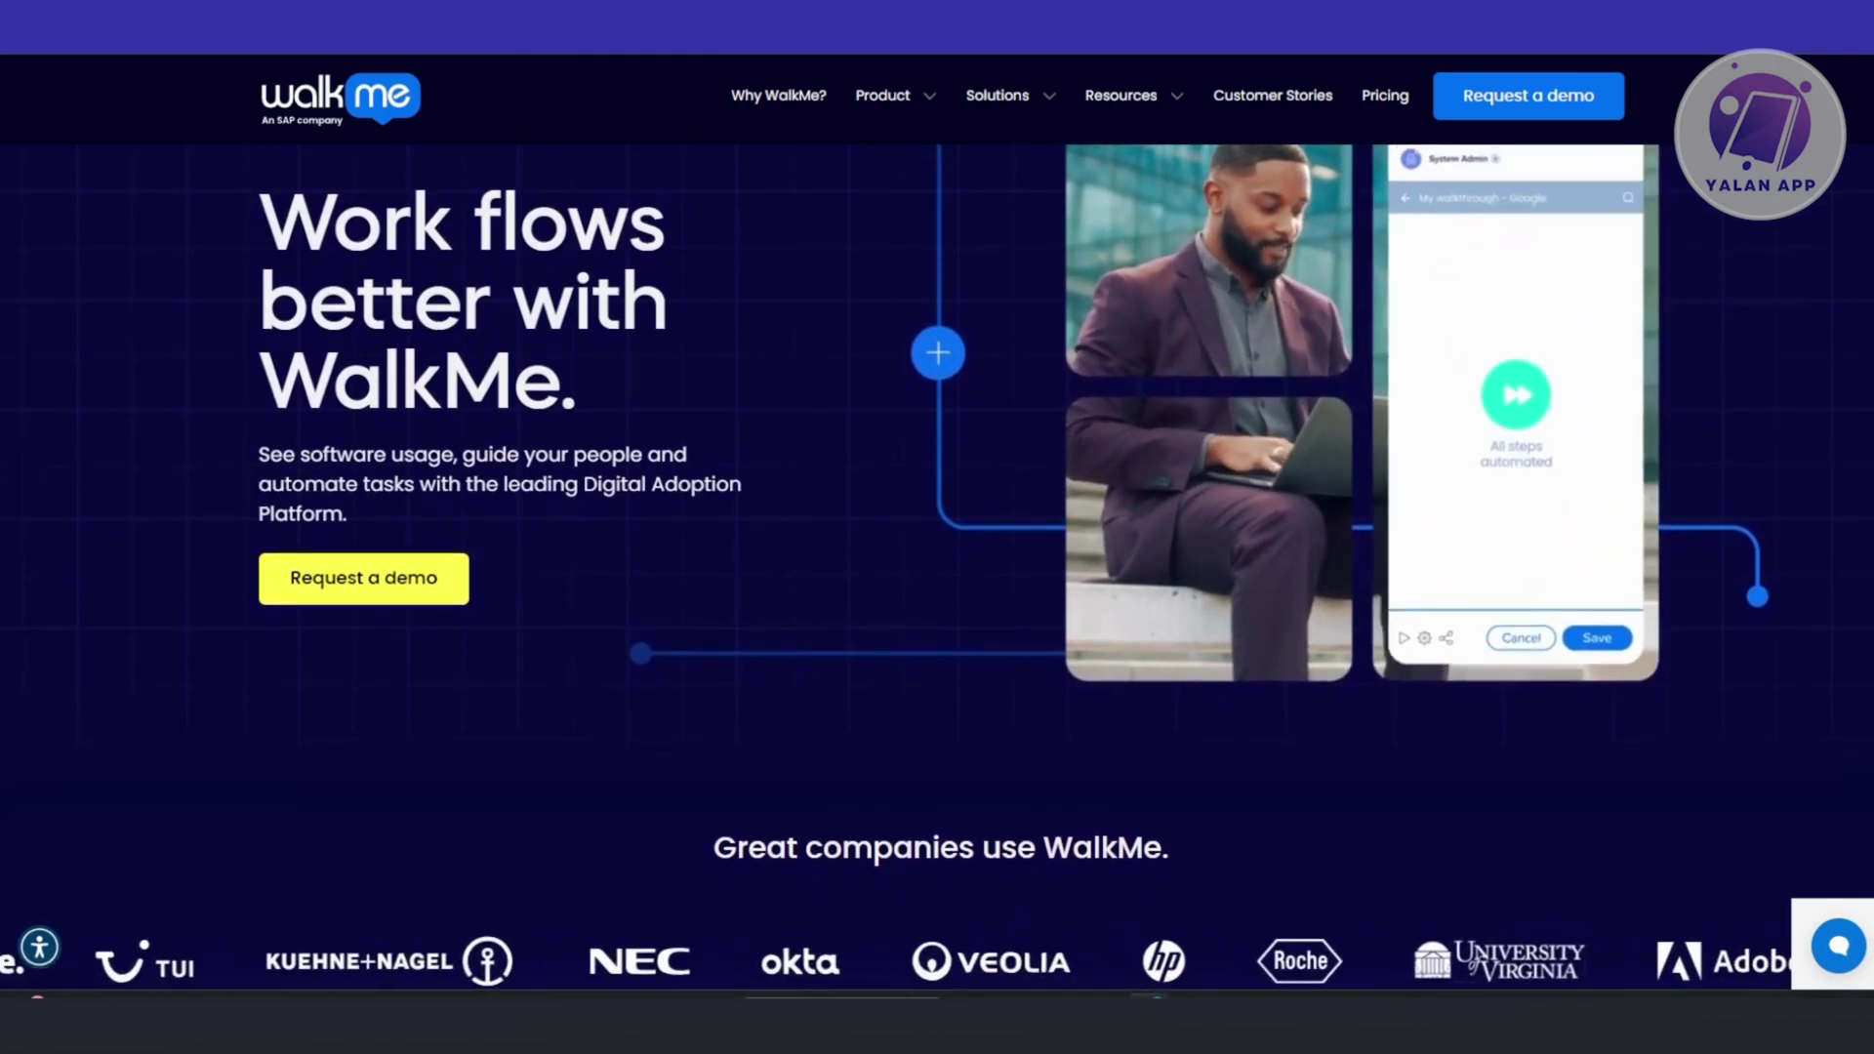
scroll(1607, 645, down, 1)
scroll(1608, 644, down, 1)
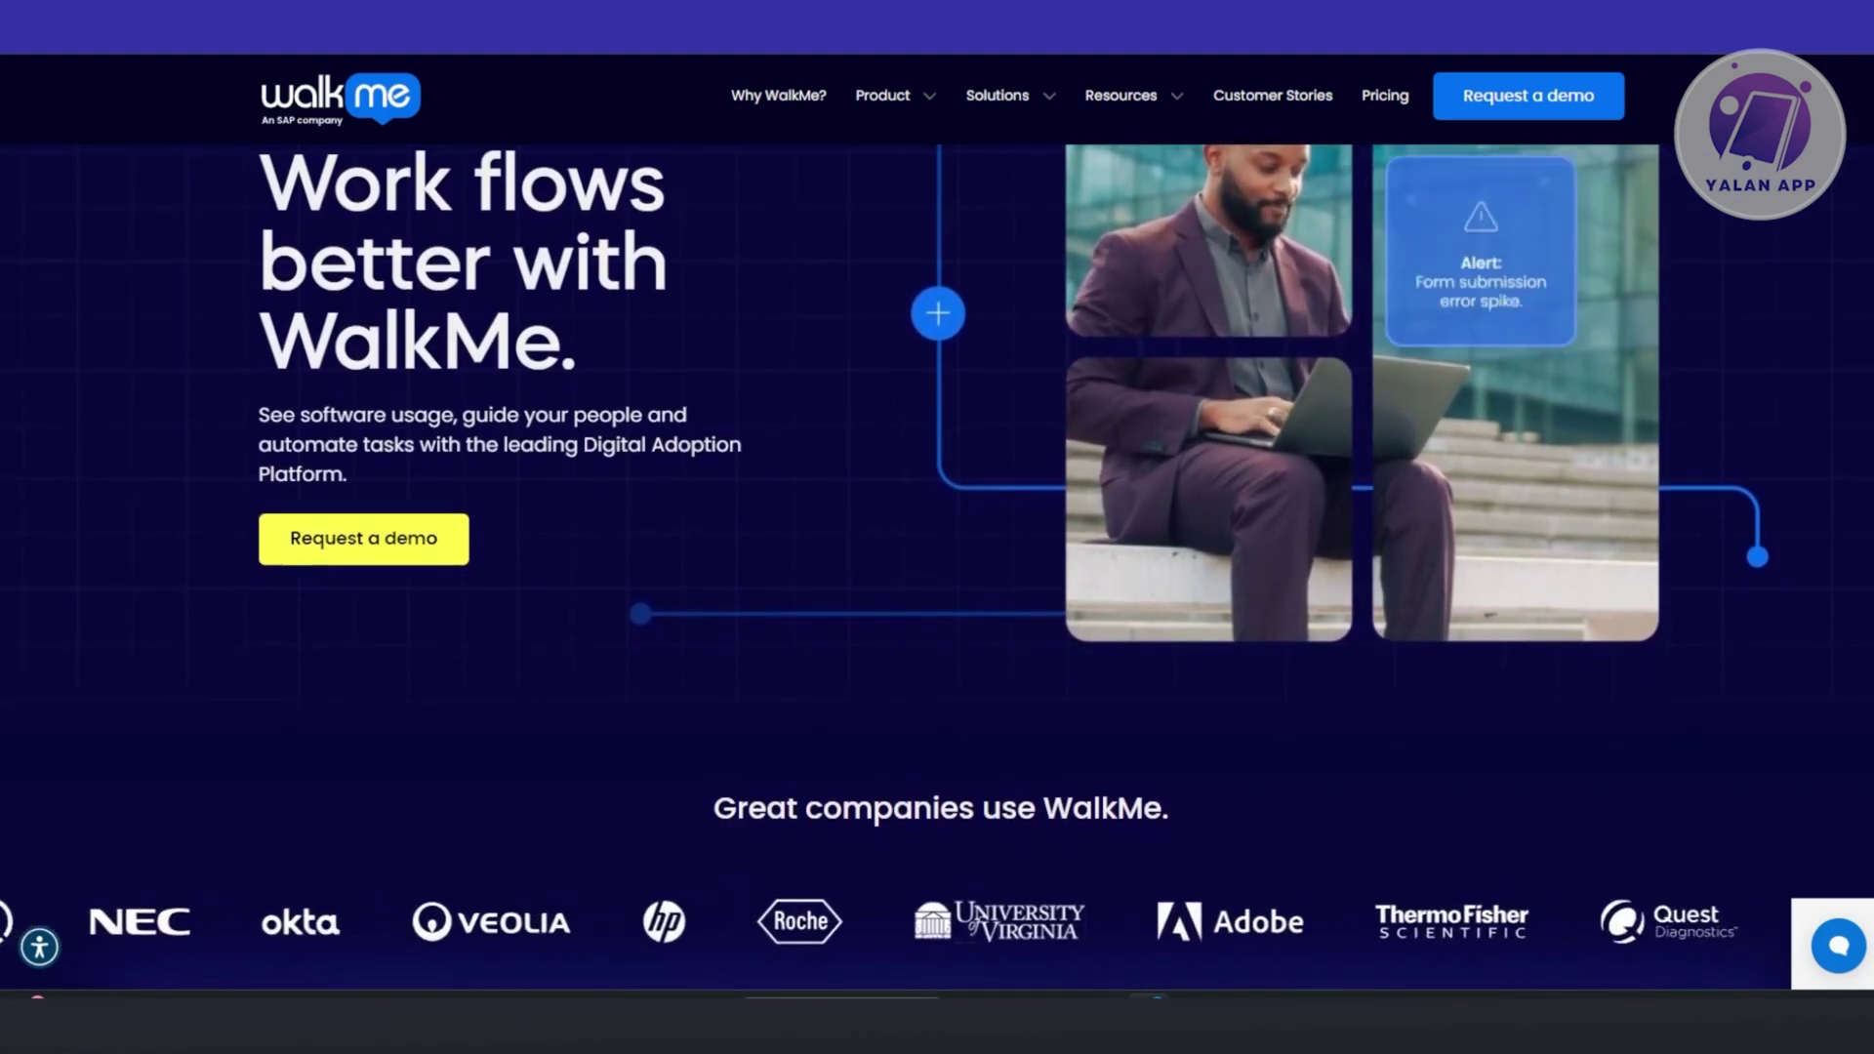
scroll(1609, 645, down, 1)
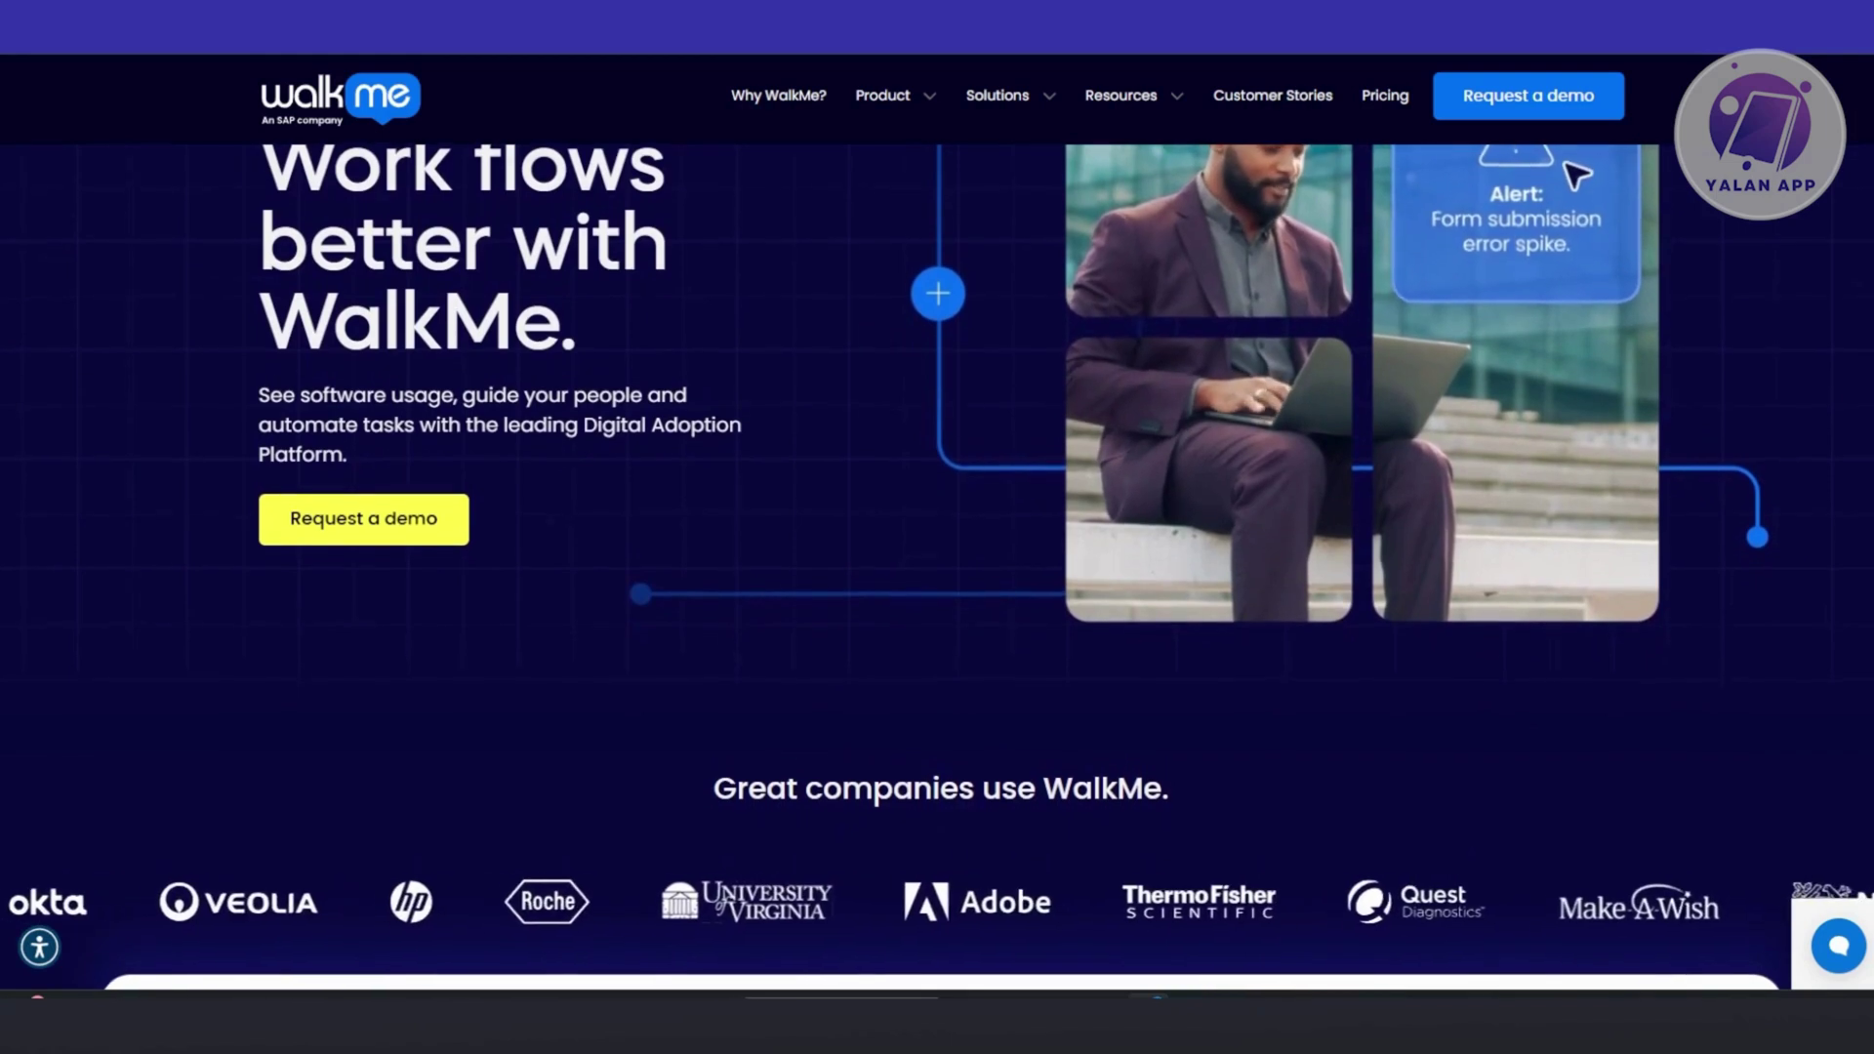
scroll(1574, 188, down, 1)
scroll(1574, 165, down, 1)
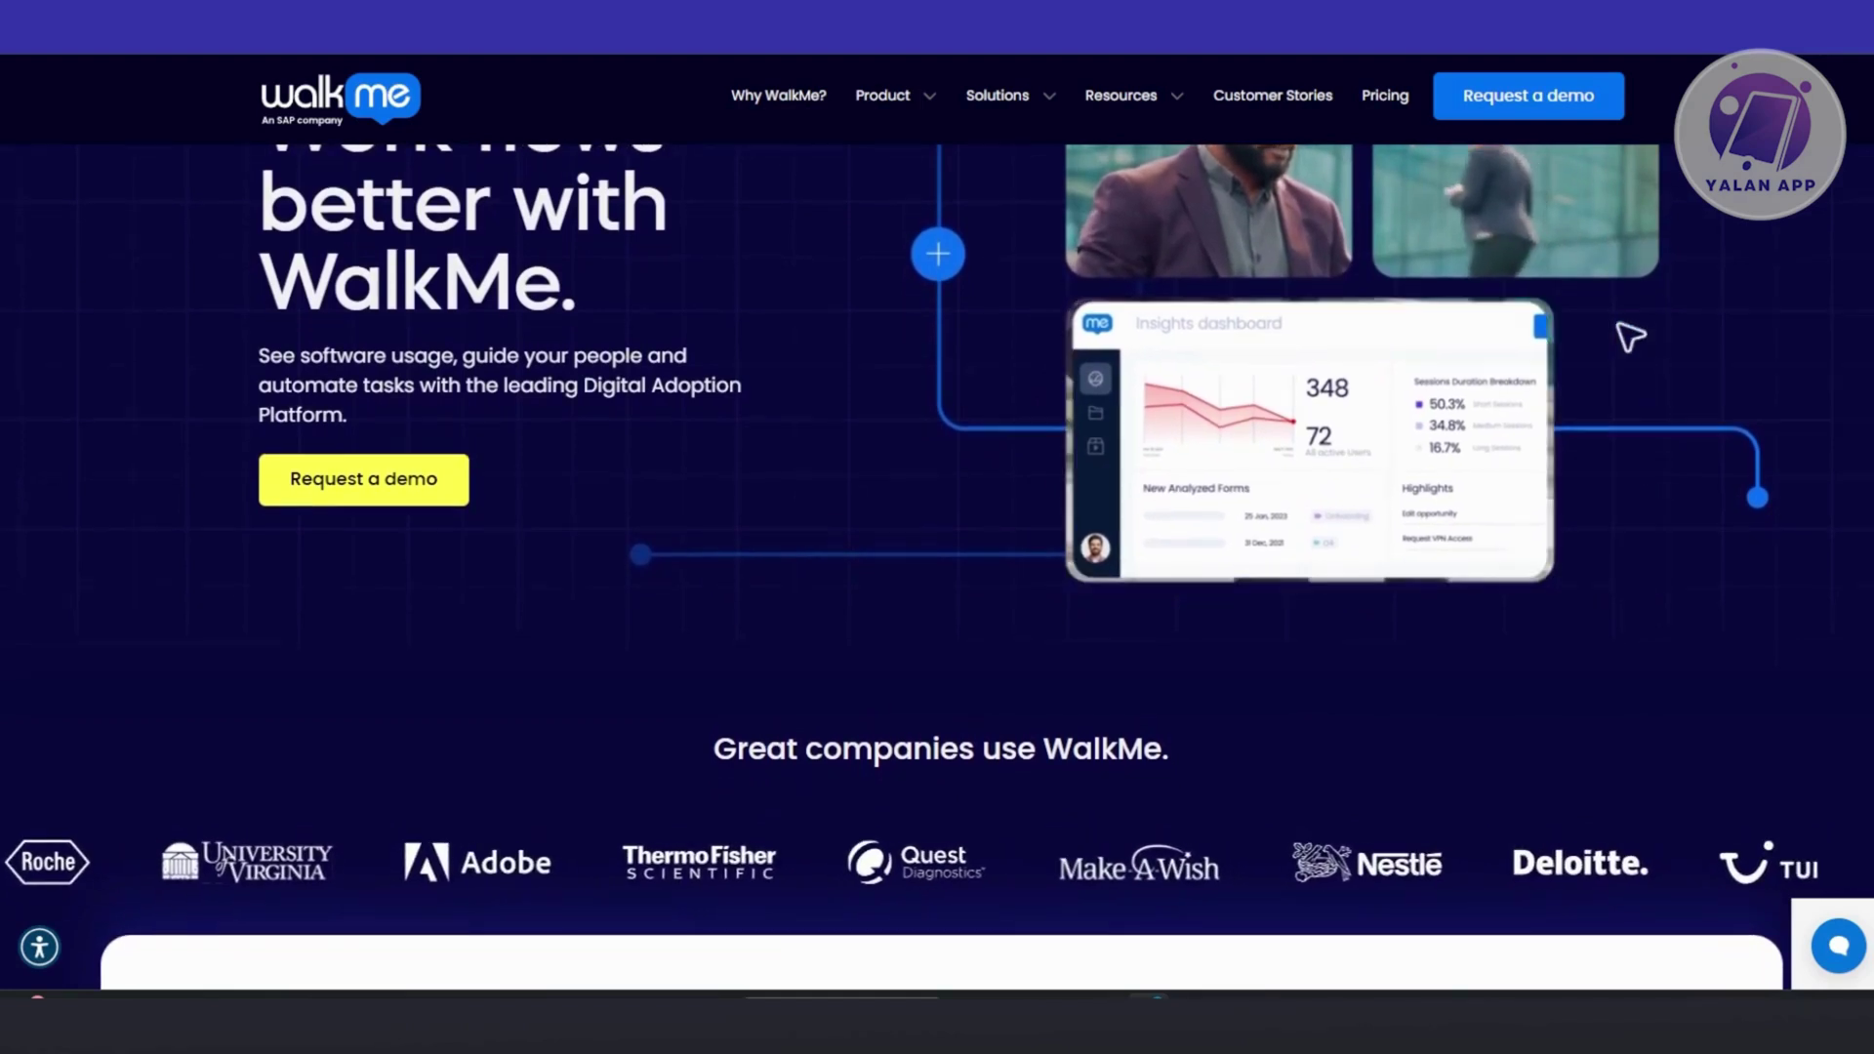
scroll(1628, 340, down, 1)
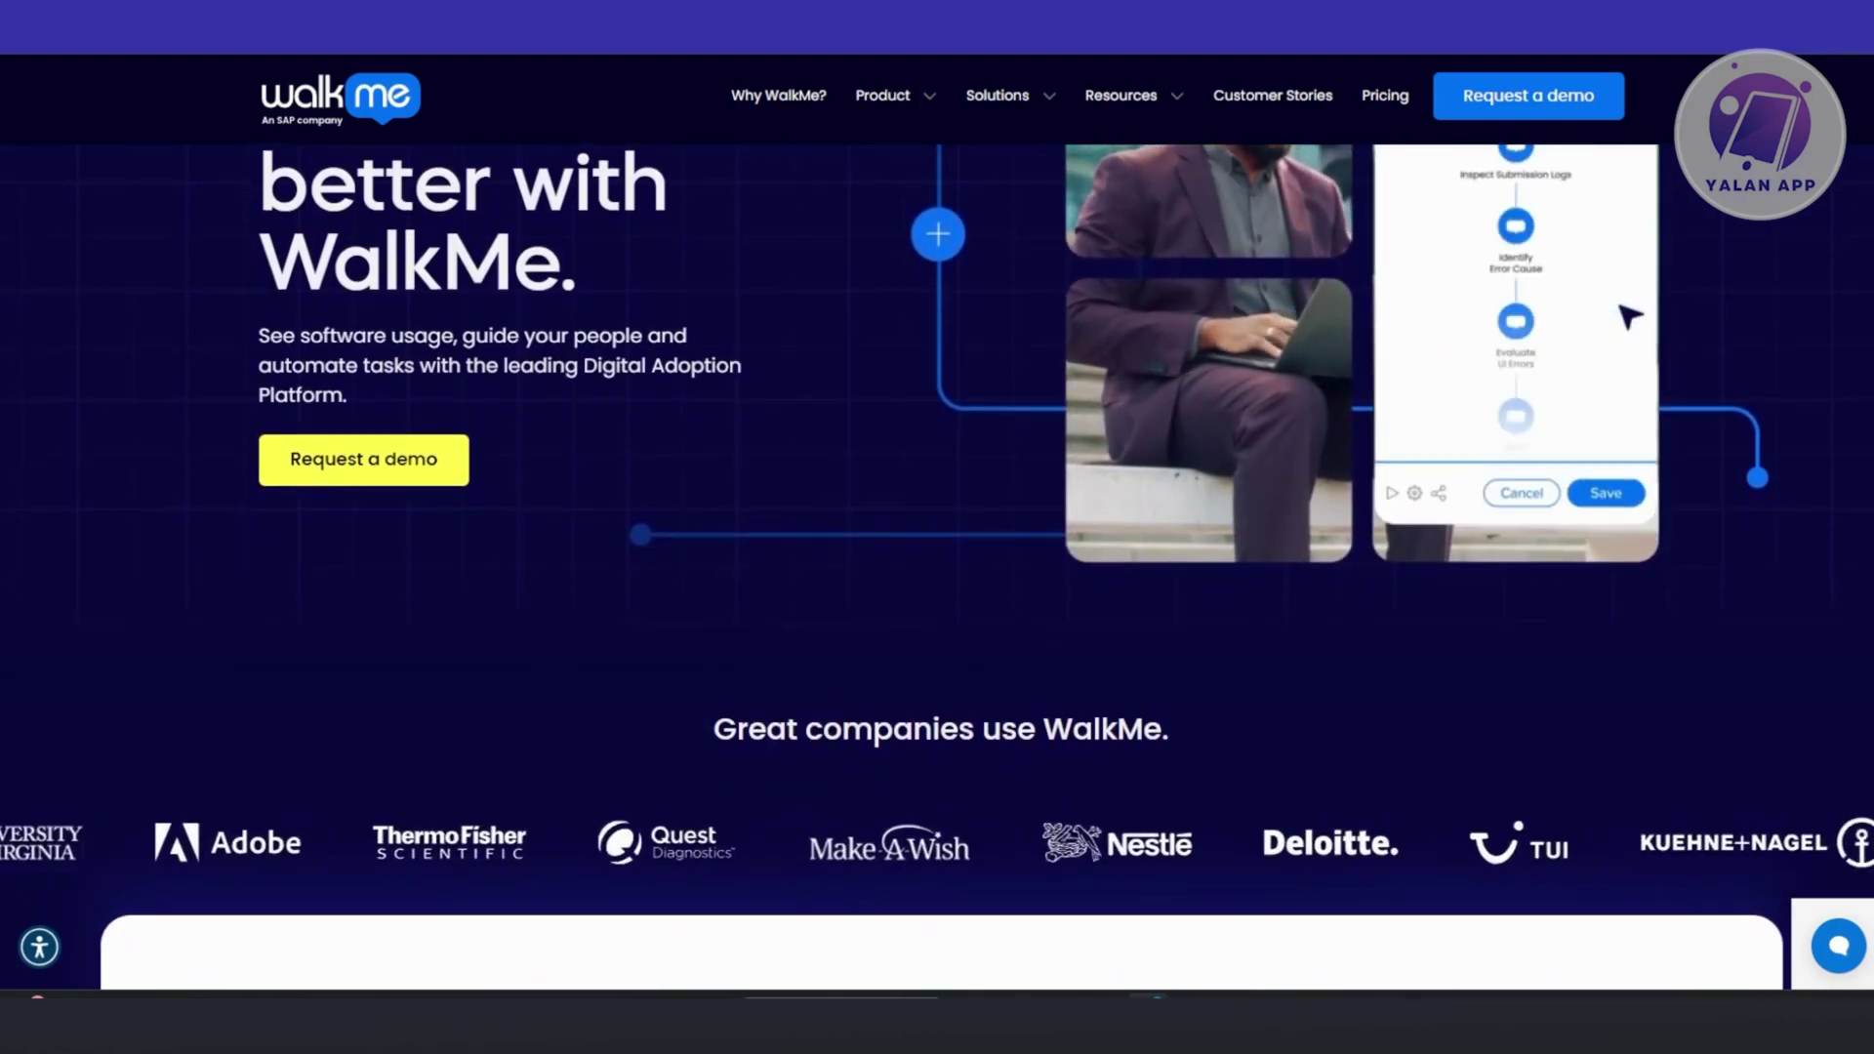
scroll(1628, 325, down, 1)
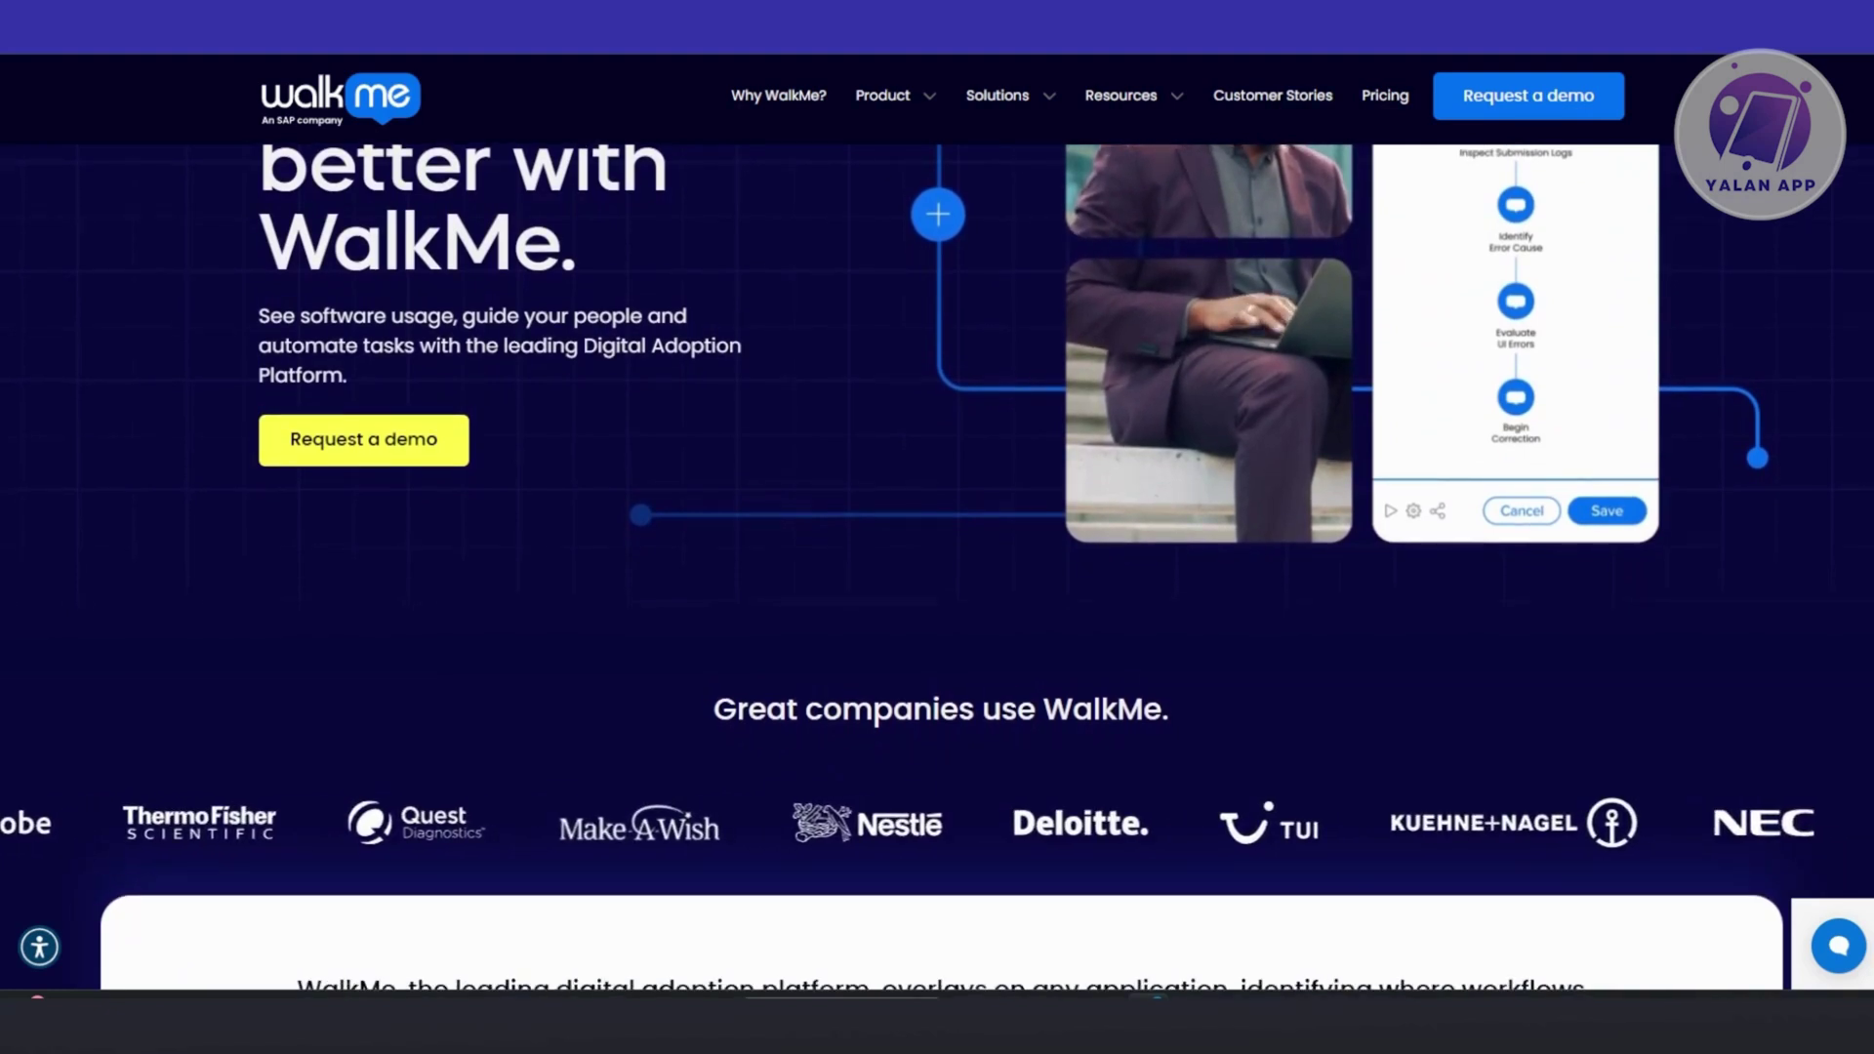
scroll(1629, 325, down, 1)
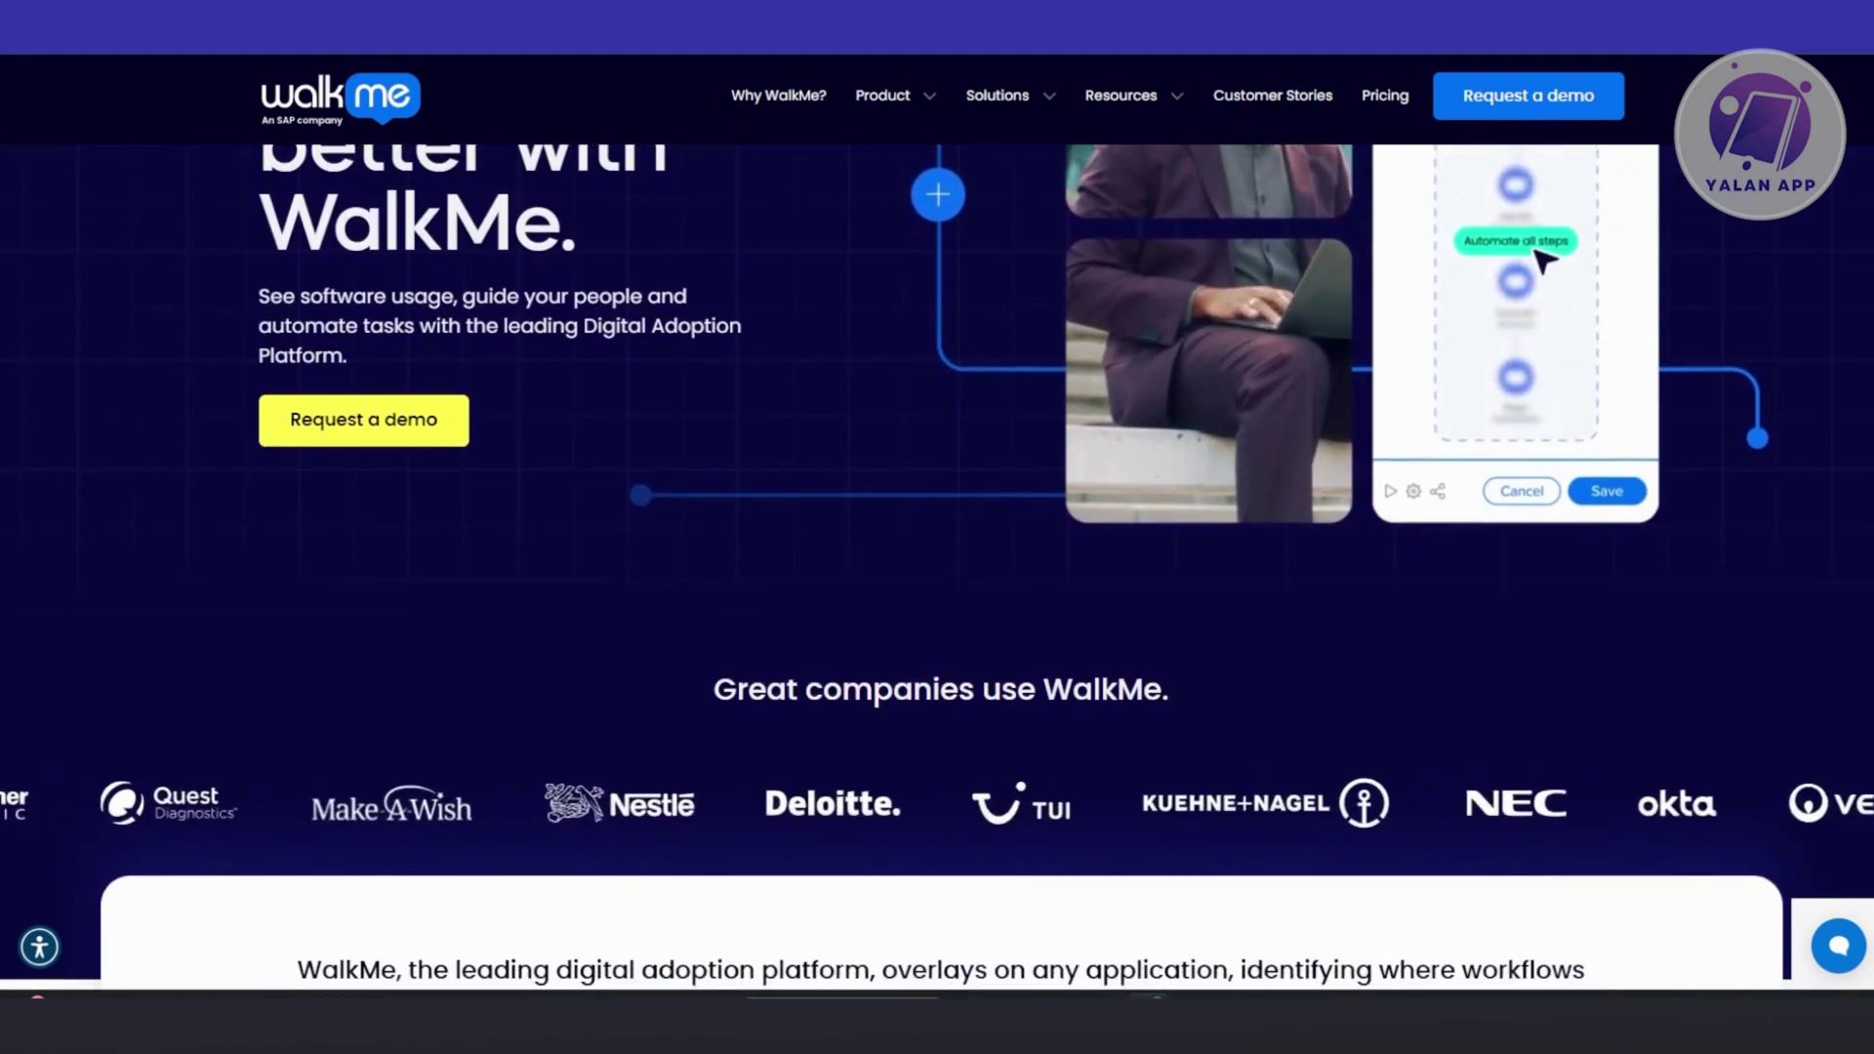
scroll(938, 586, down, 1)
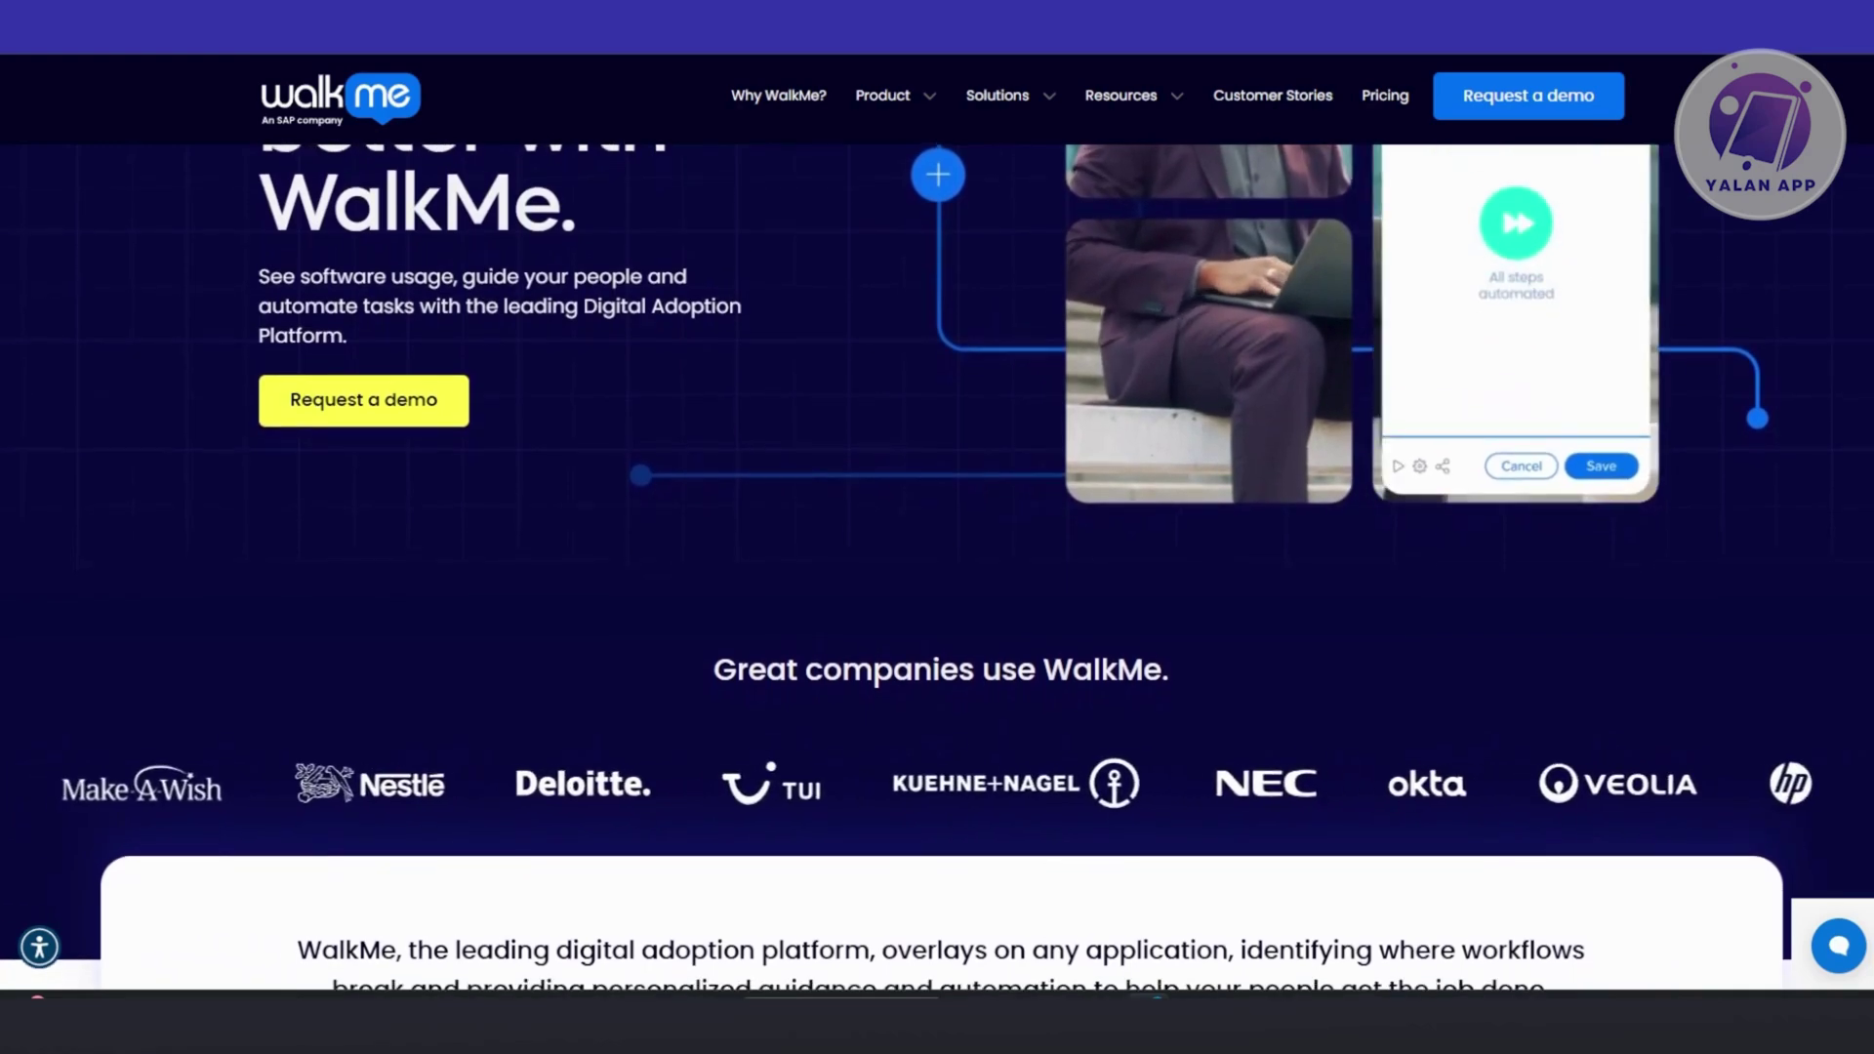
scroll(1545, 252, down, 1)
scroll(938, 586, down, 1)
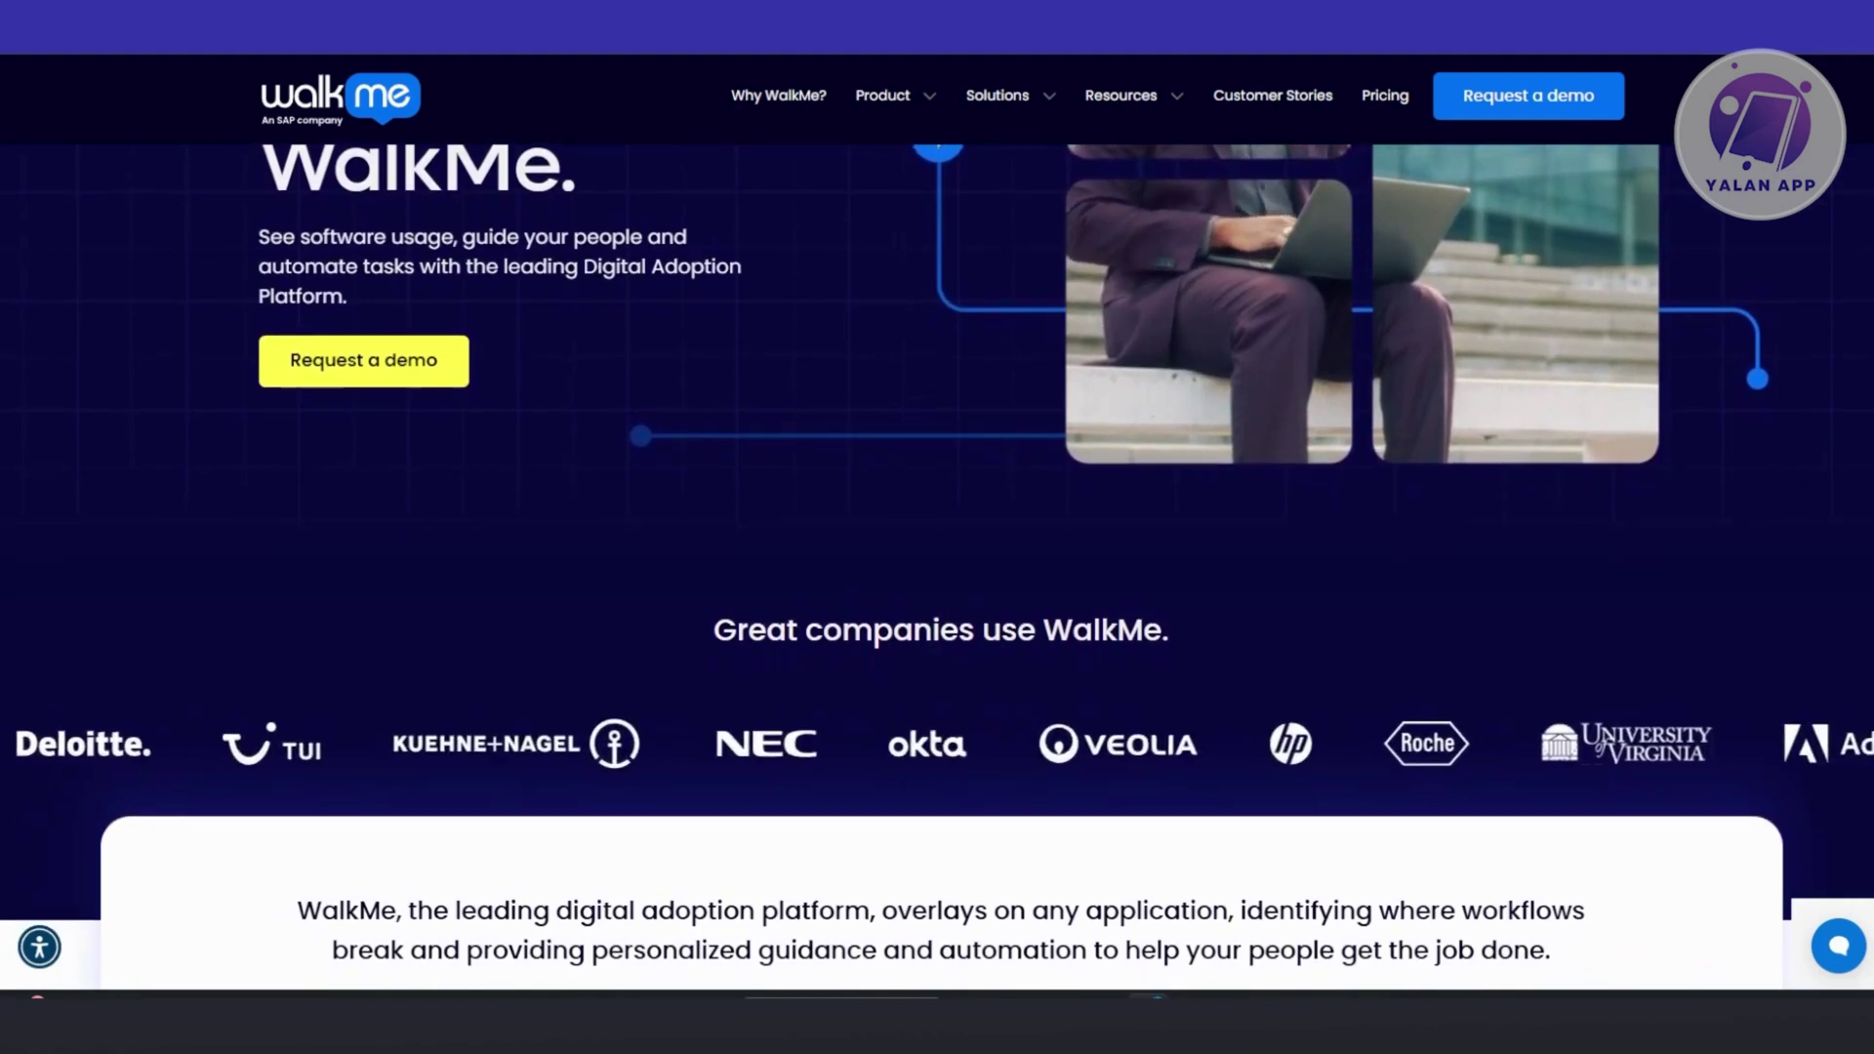
scroll(937, 586, down, 1)
scroll(938, 587, down, 1)
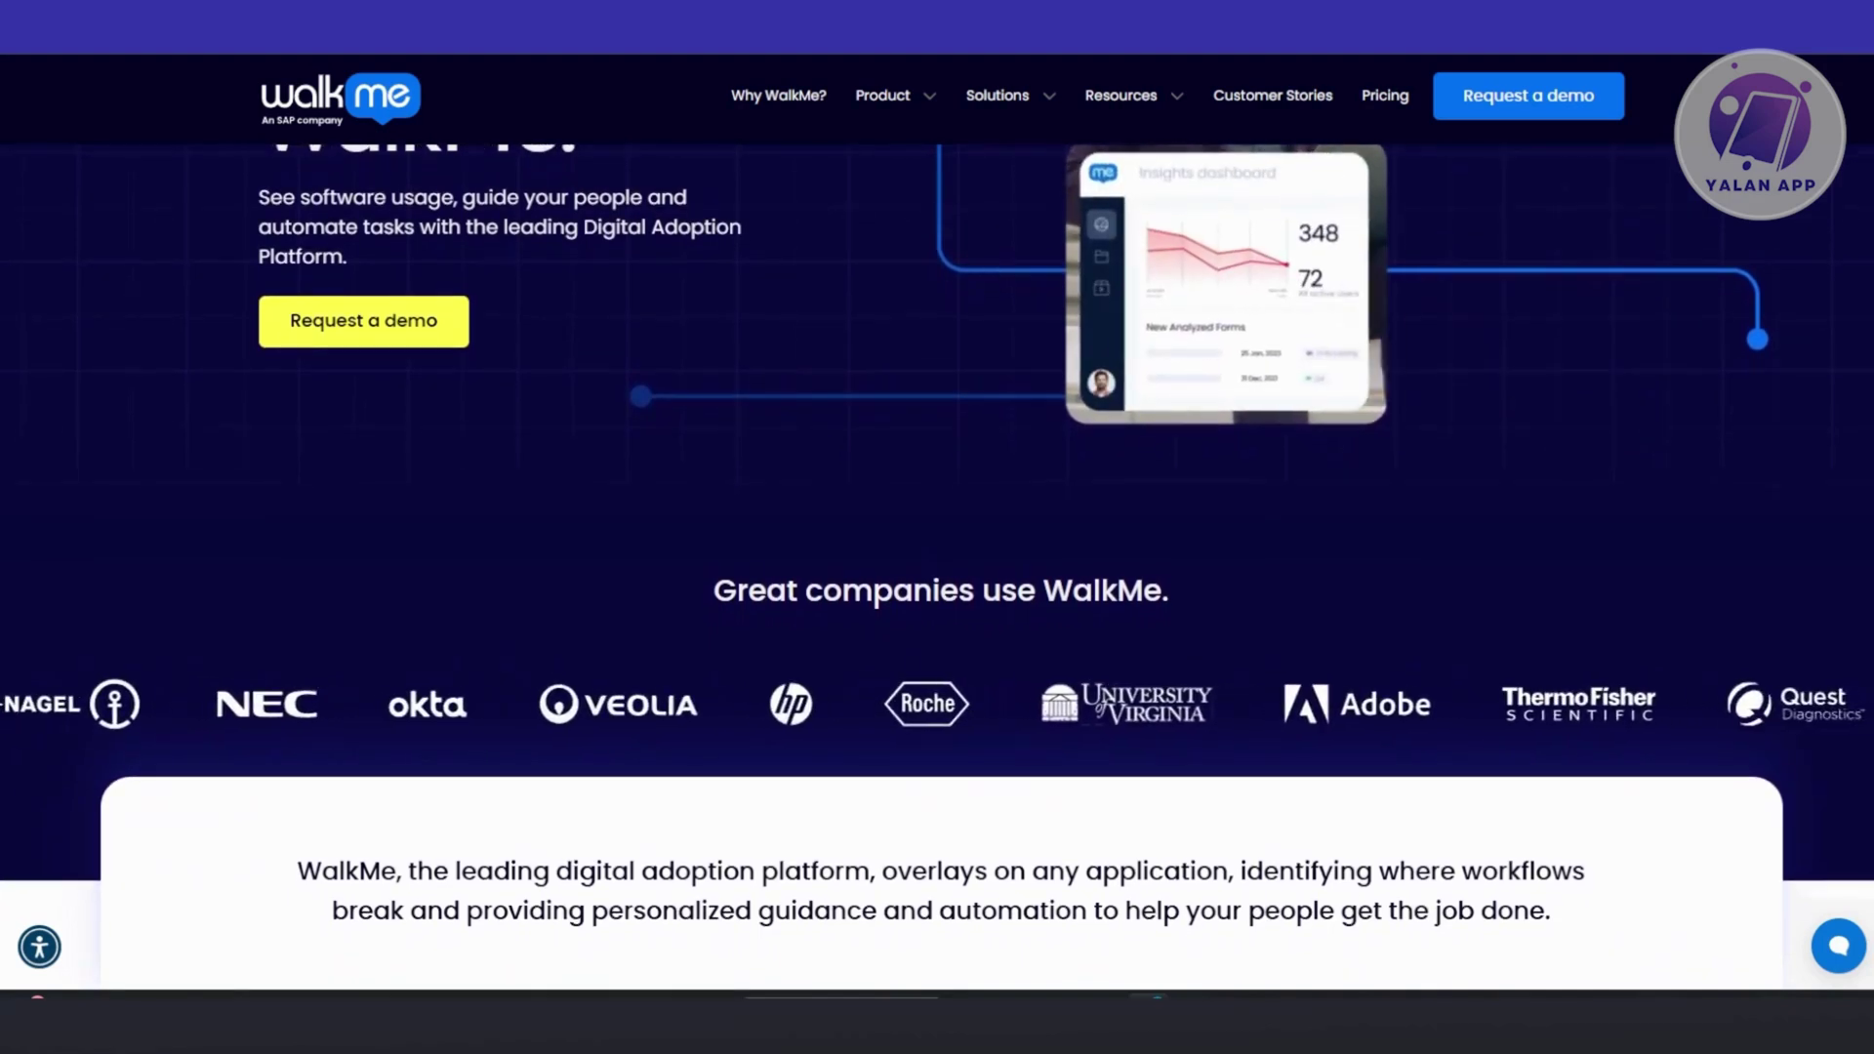
scroll(937, 586, down, 1)
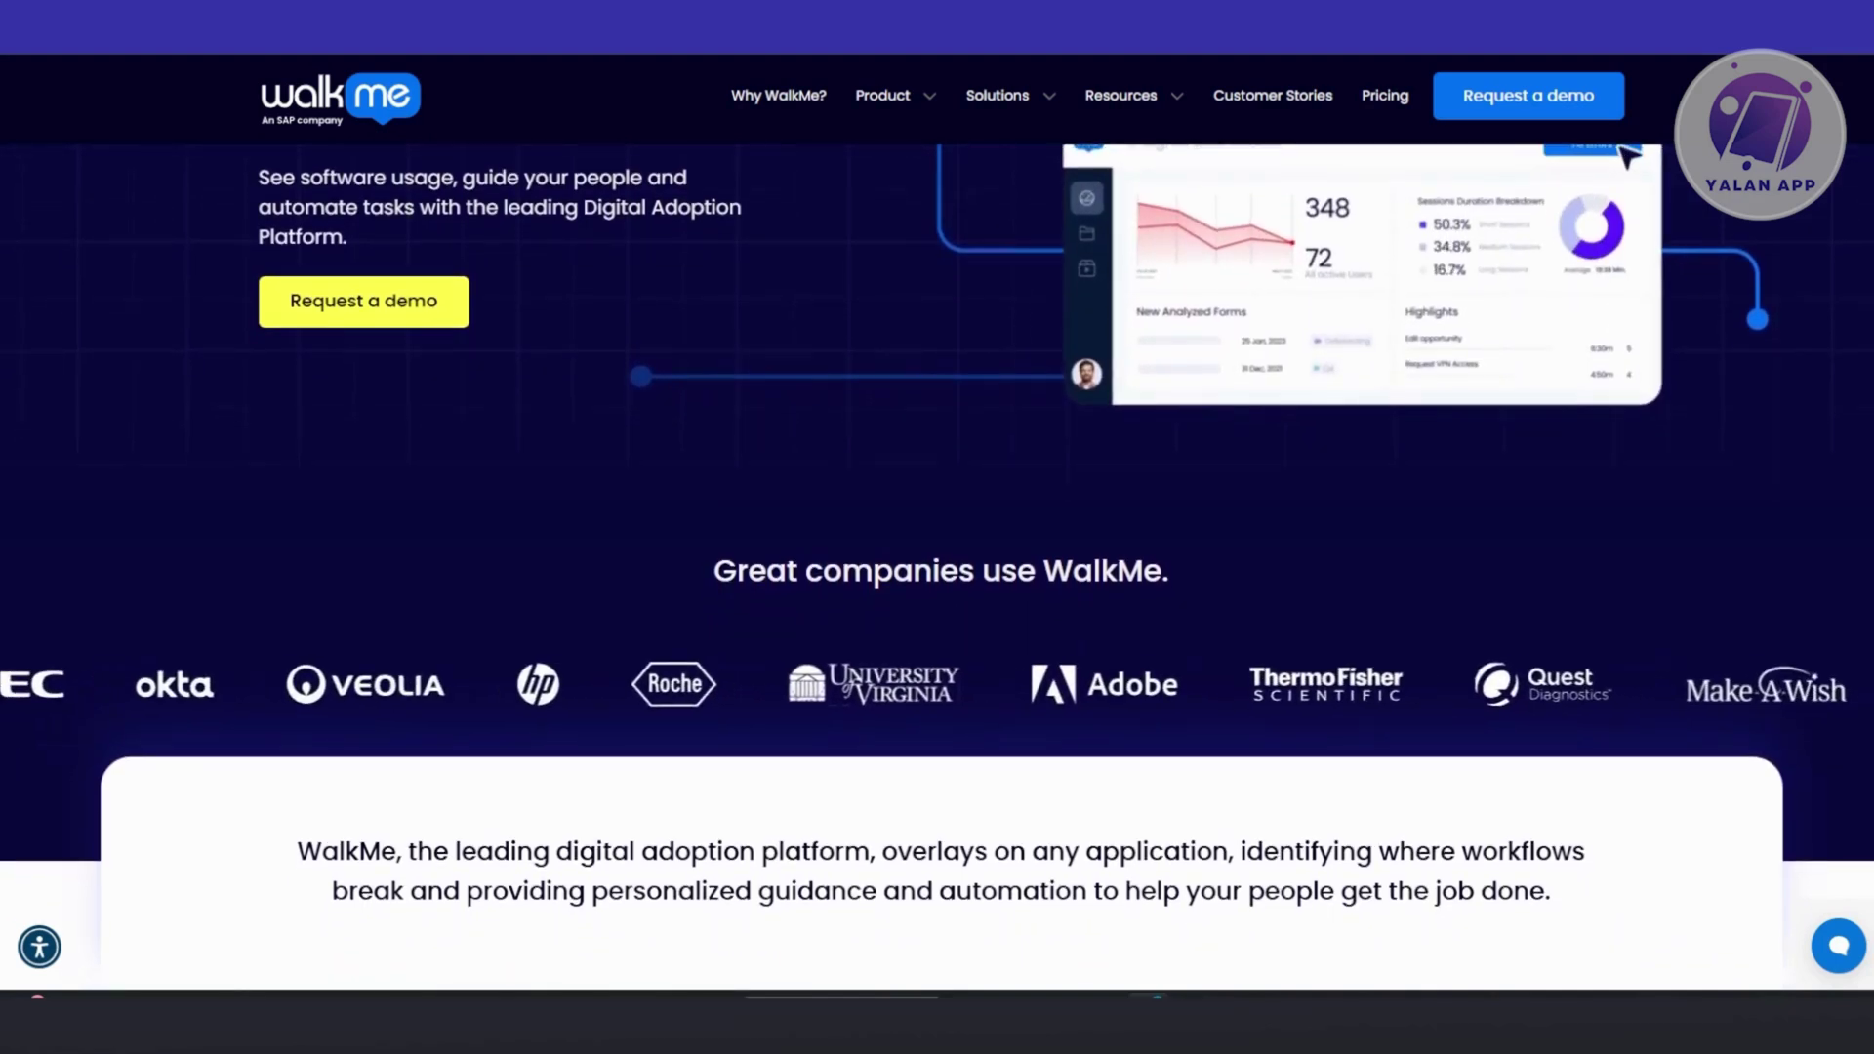
scroll(937, 587, down, 1)
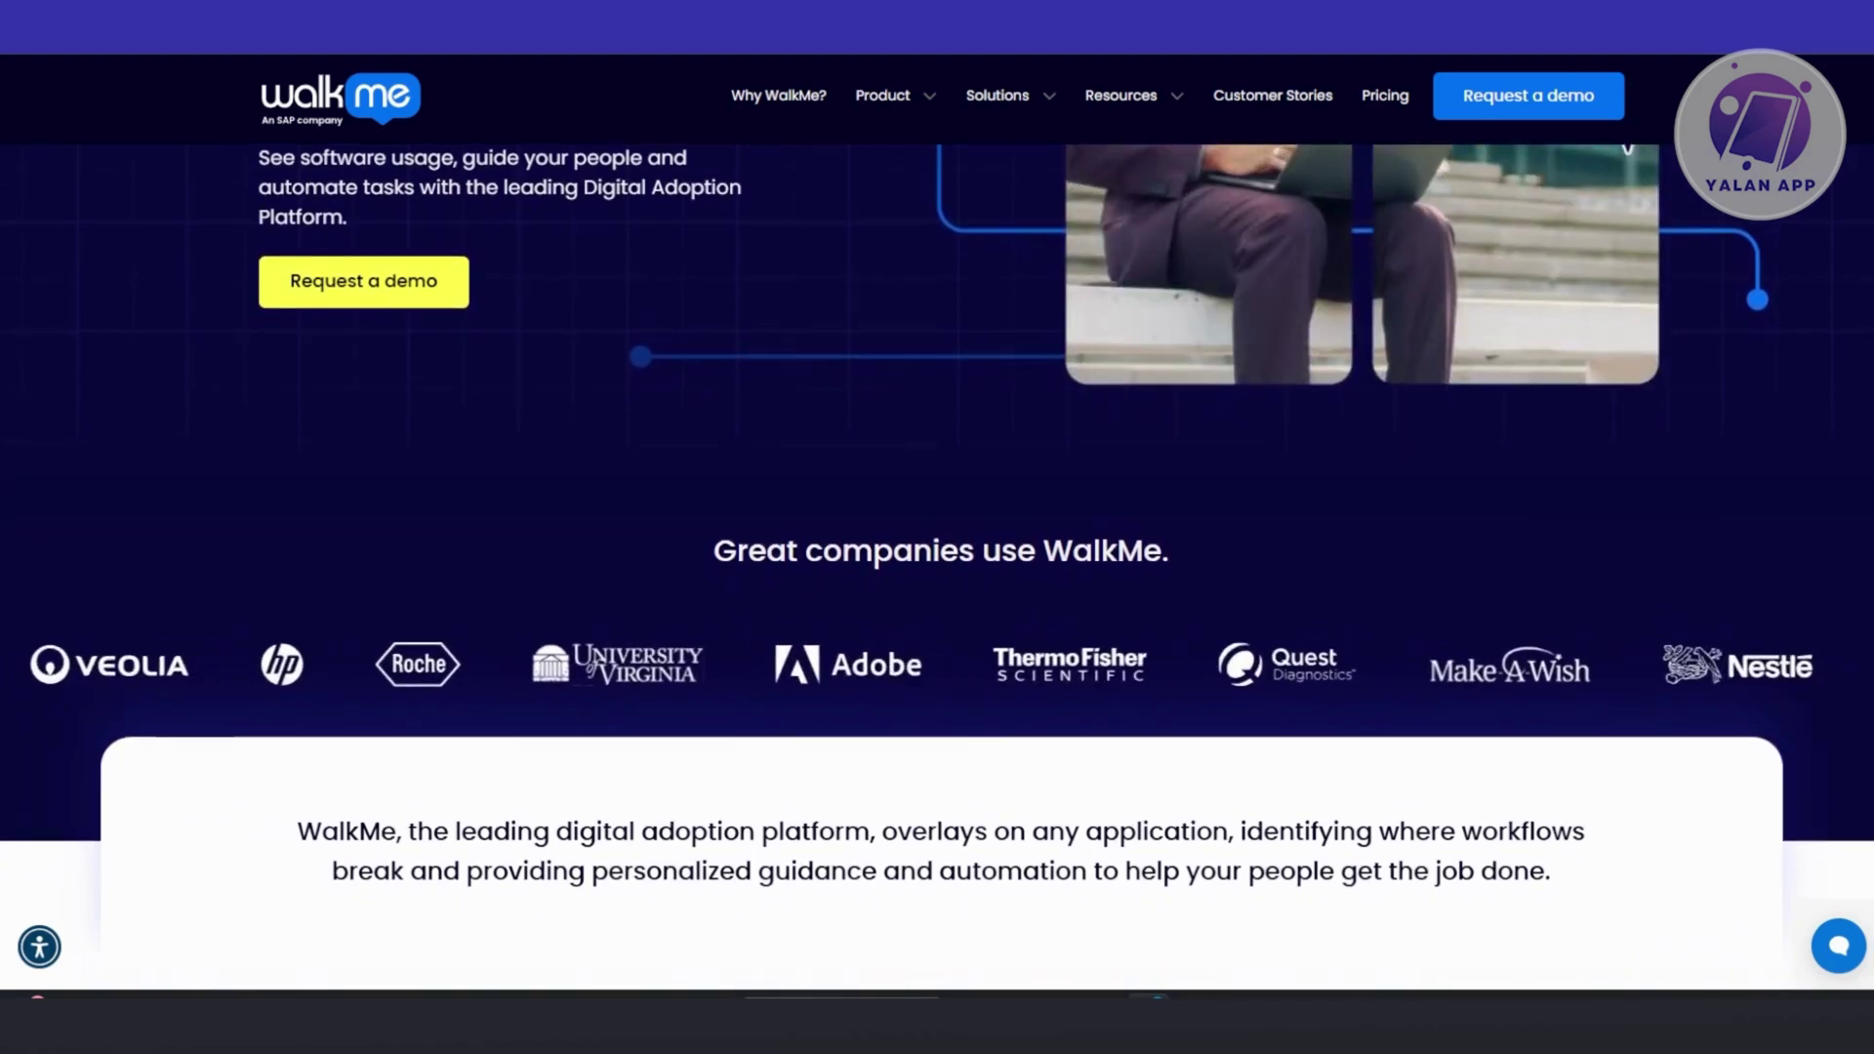
scroll(937, 586, down, 1)
scroll(938, 587, down, 1)
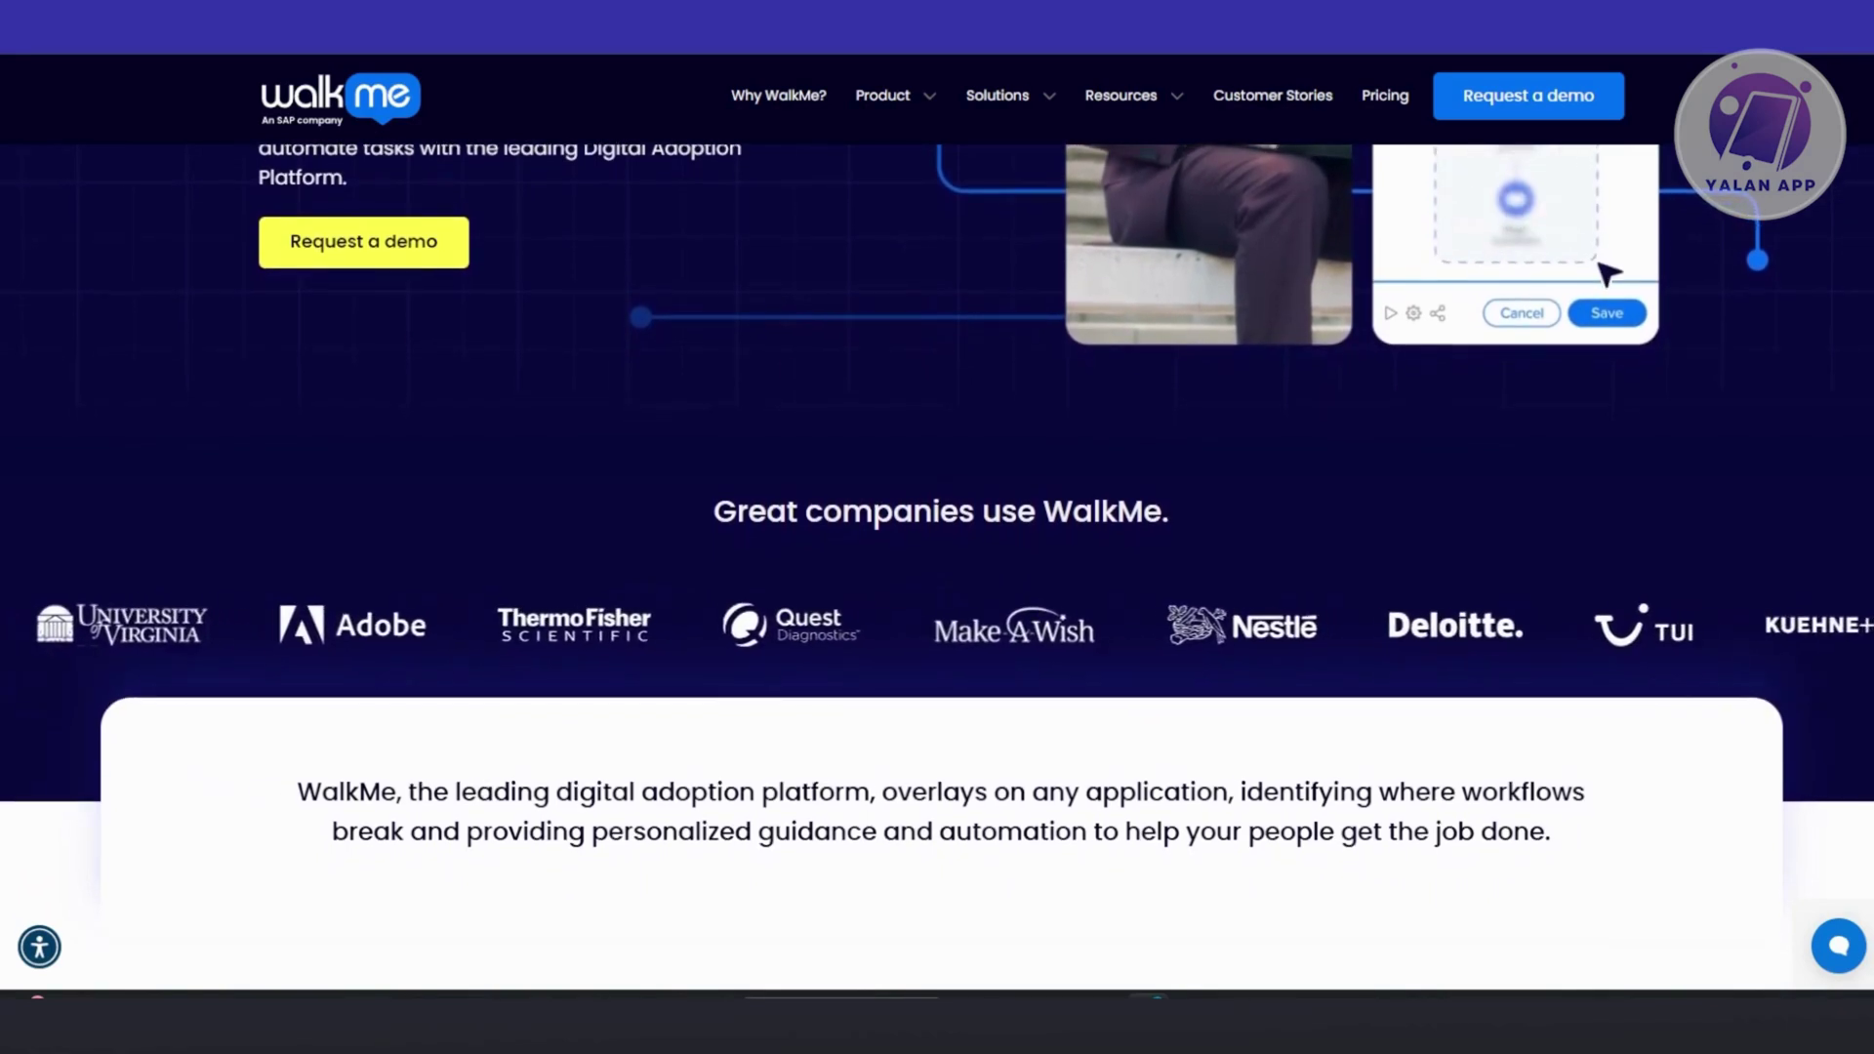
scroll(937, 586, down, 1)
scroll(937, 587, down, 1)
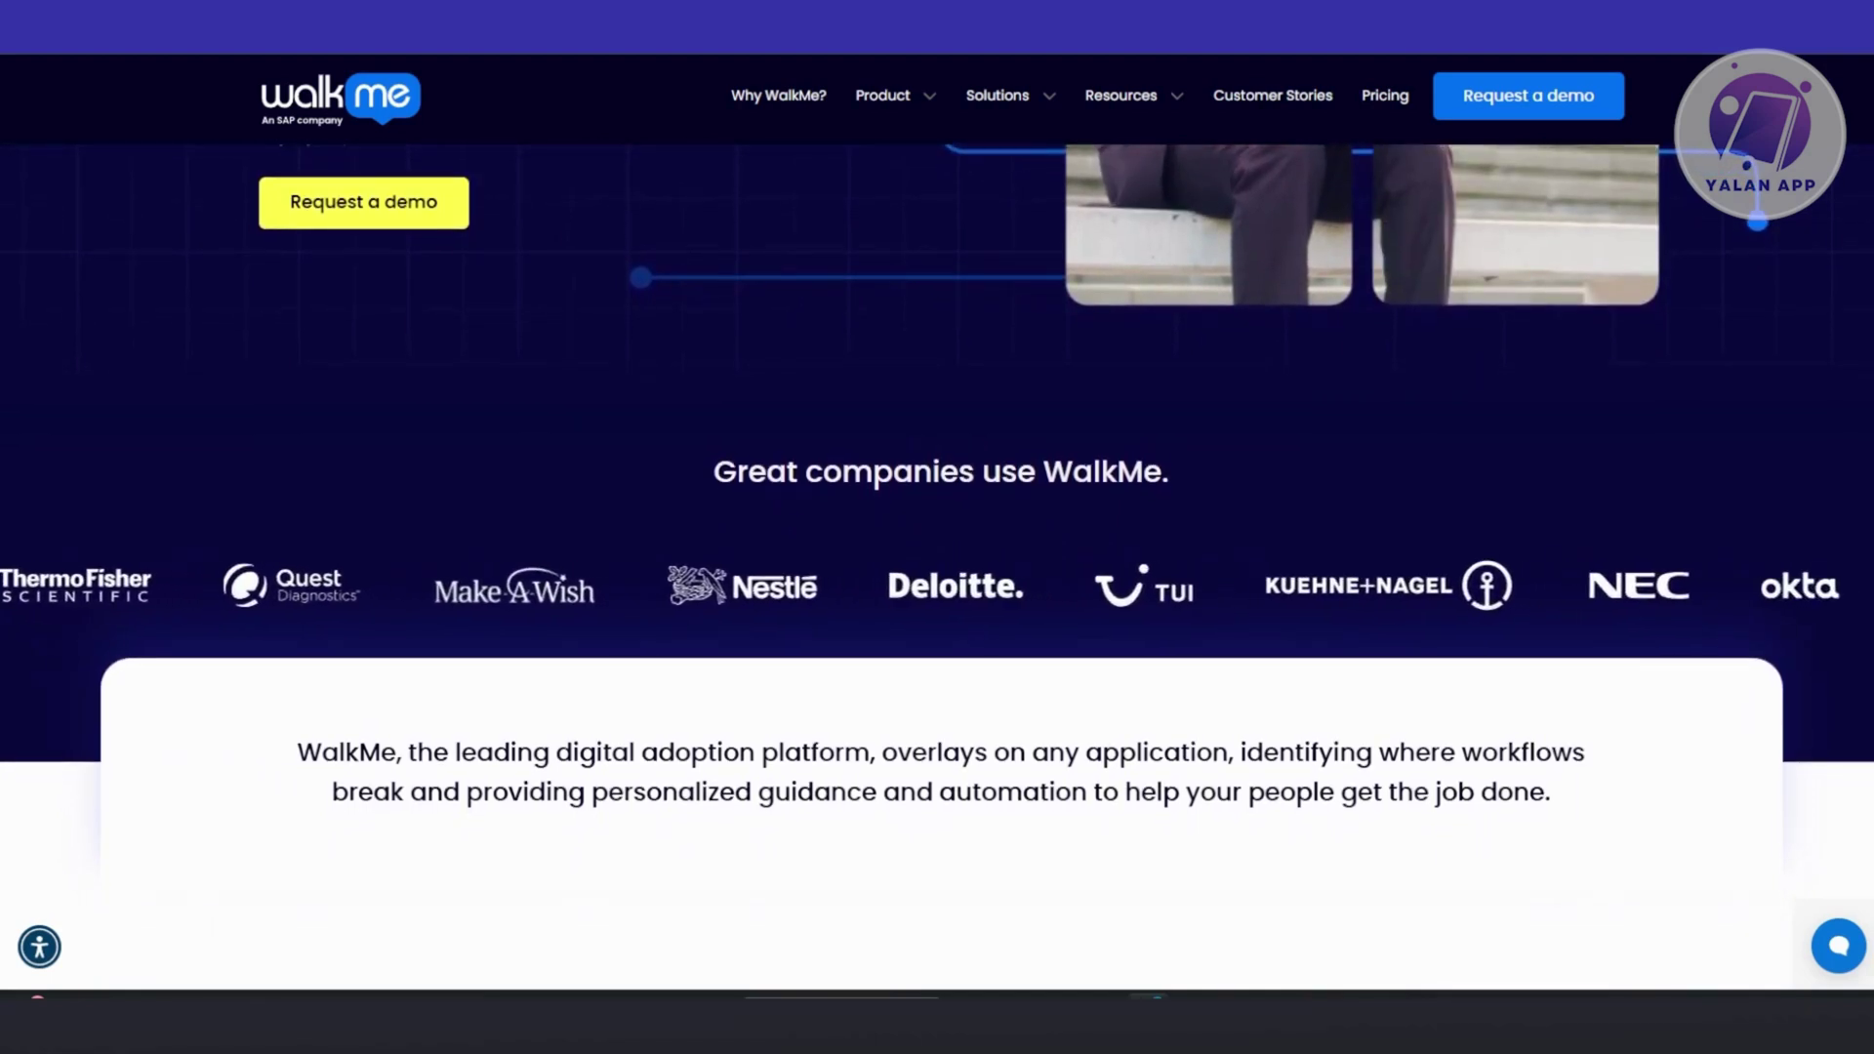
scroll(938, 586, down, 1)
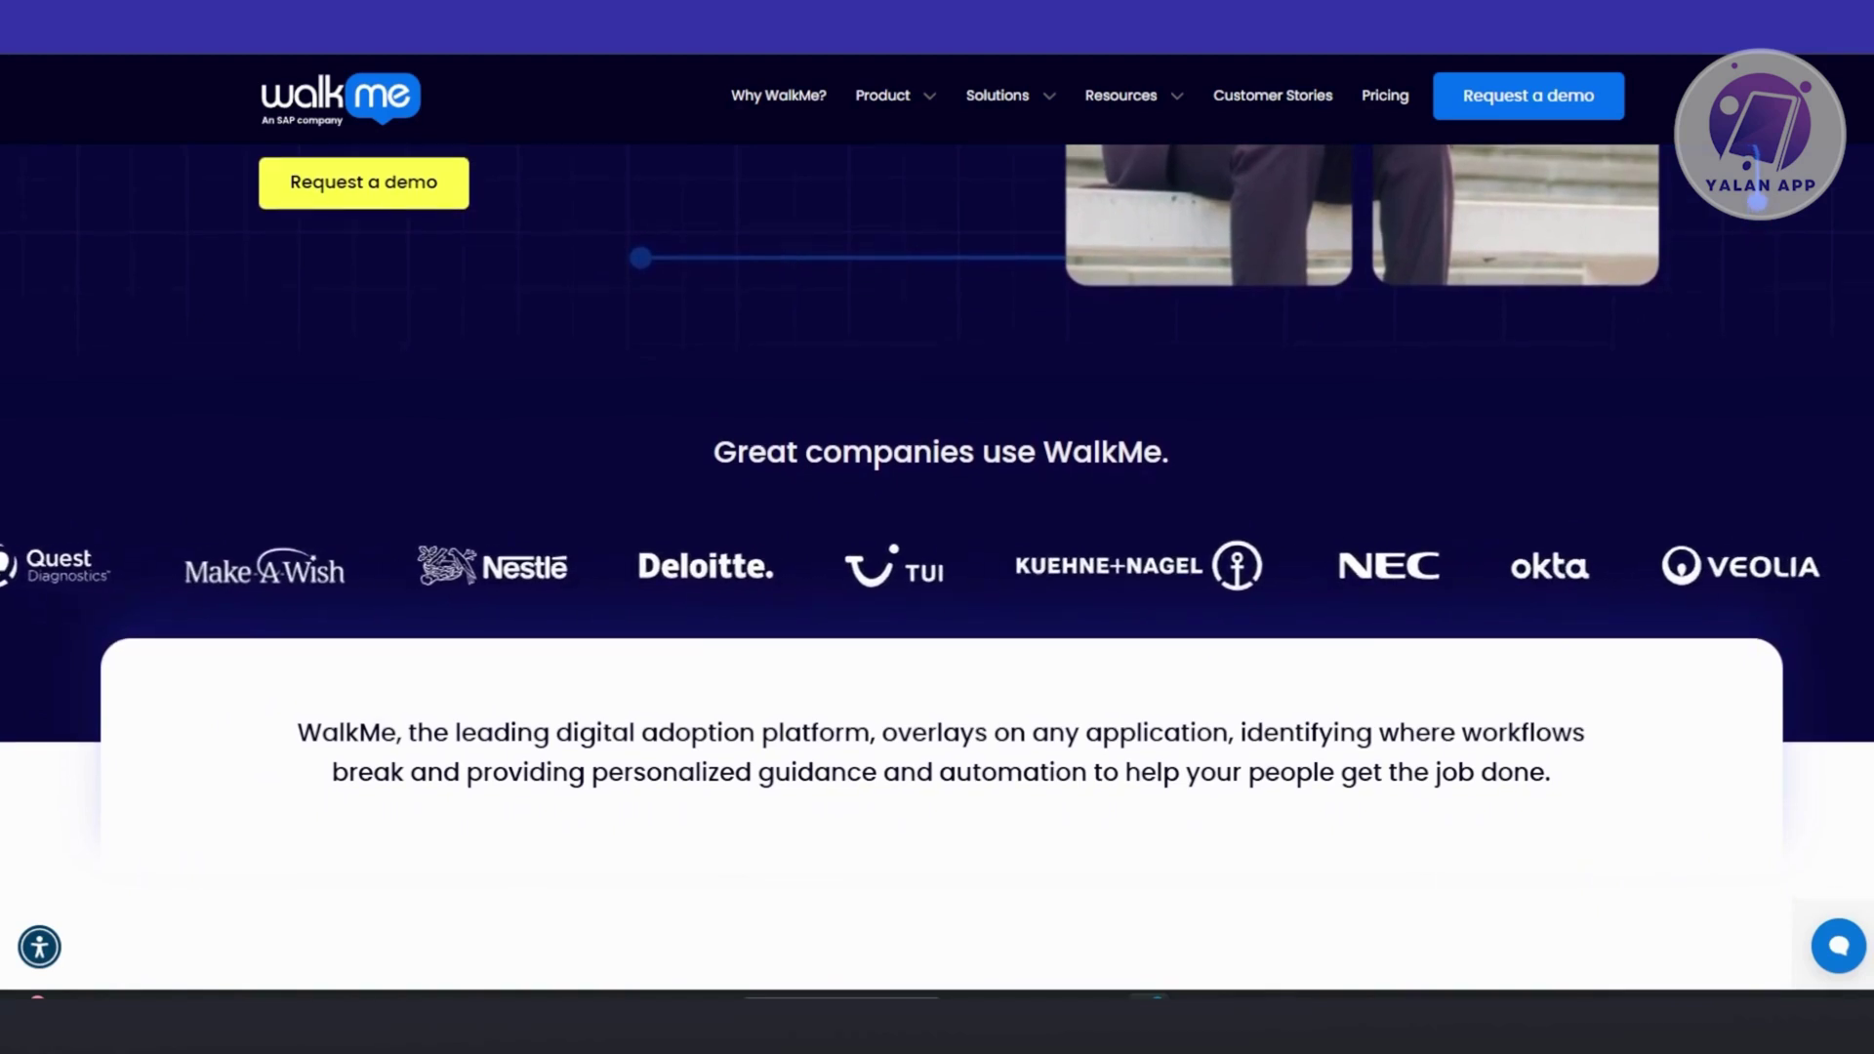
scroll(938, 585, down, 1)
scroll(937, 587, down, 1)
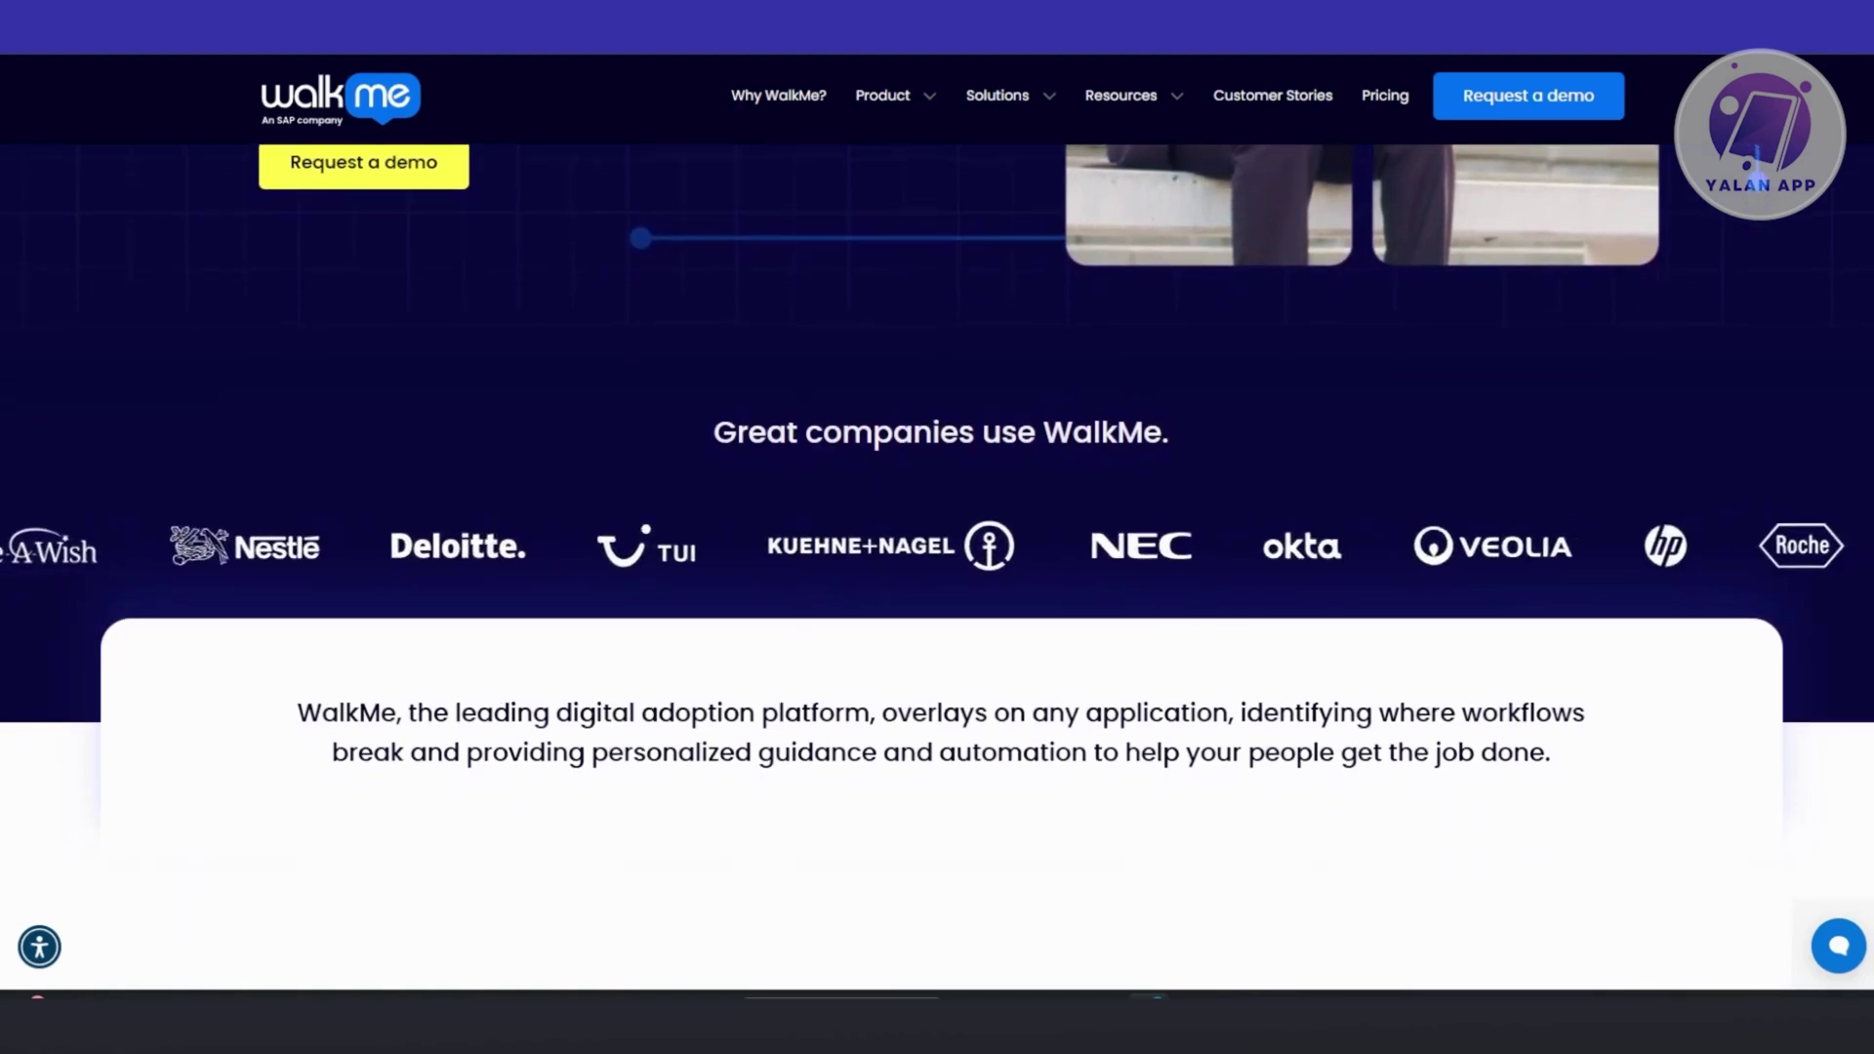
scroll(938, 585, down, 1)
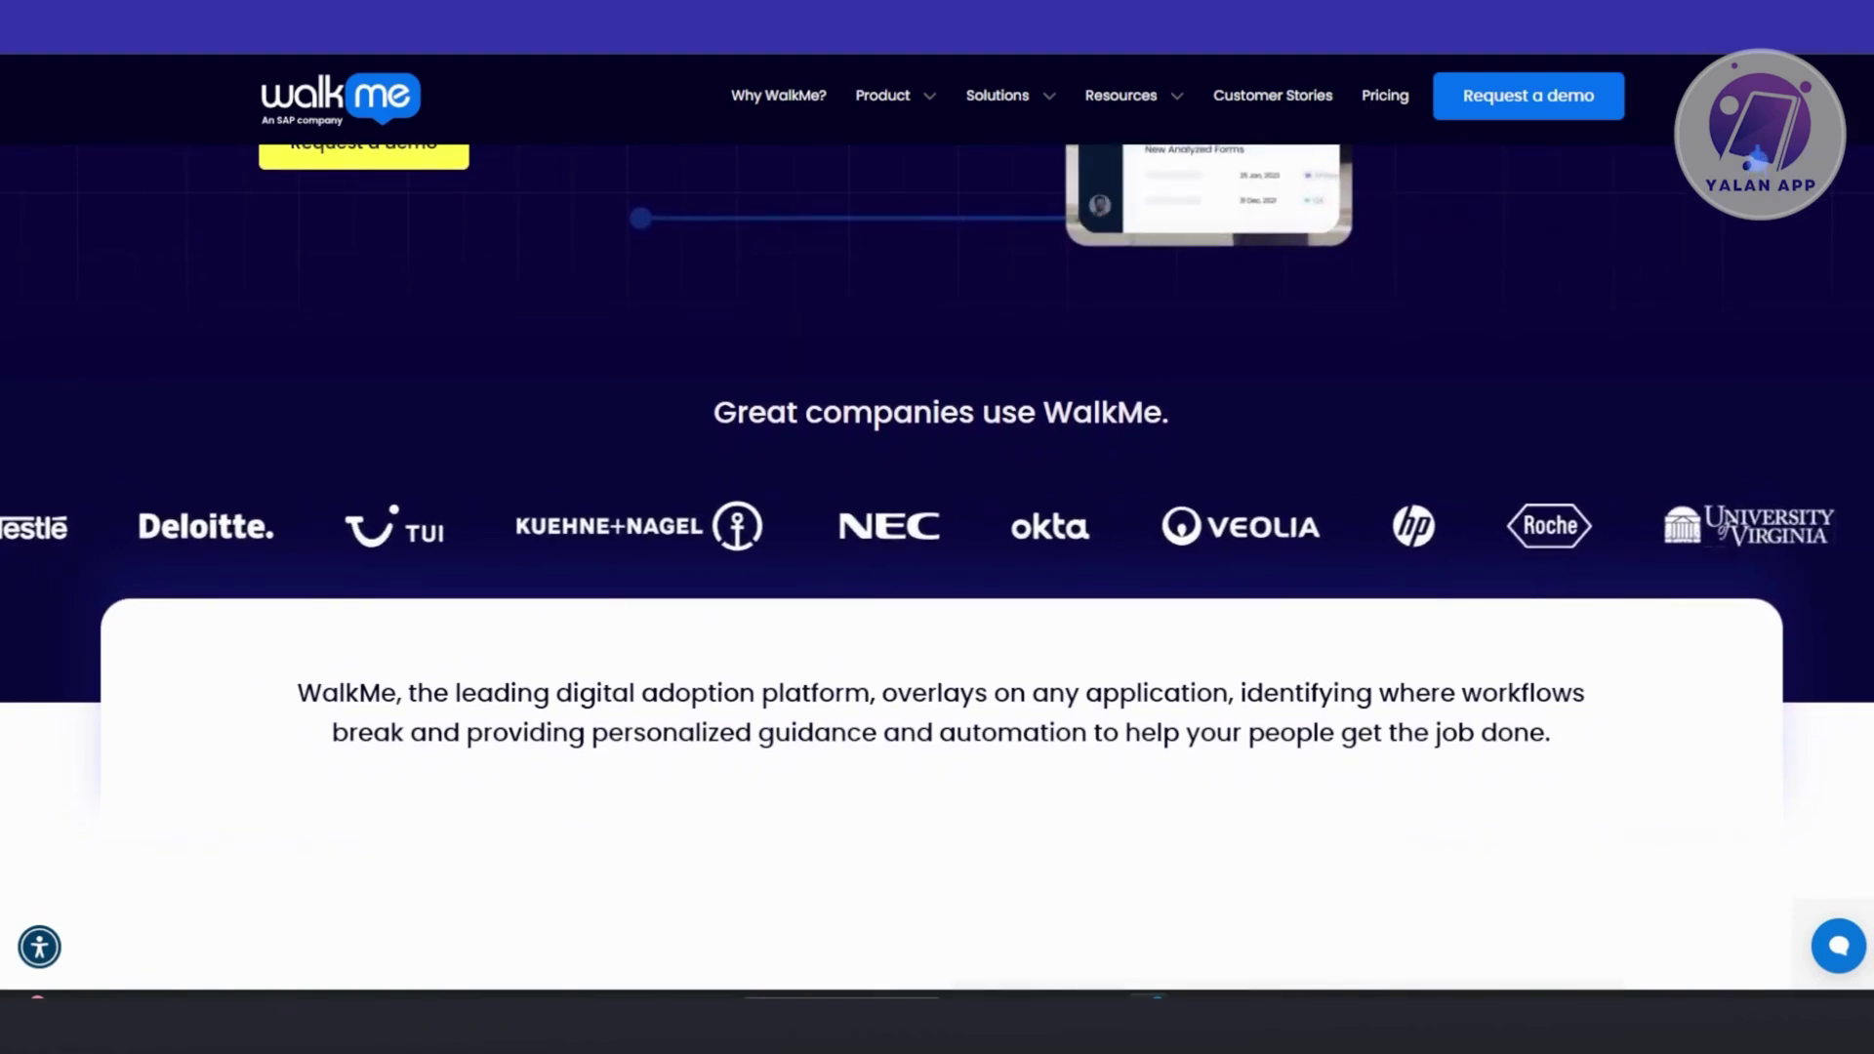
scroll(938, 587, down, 1)
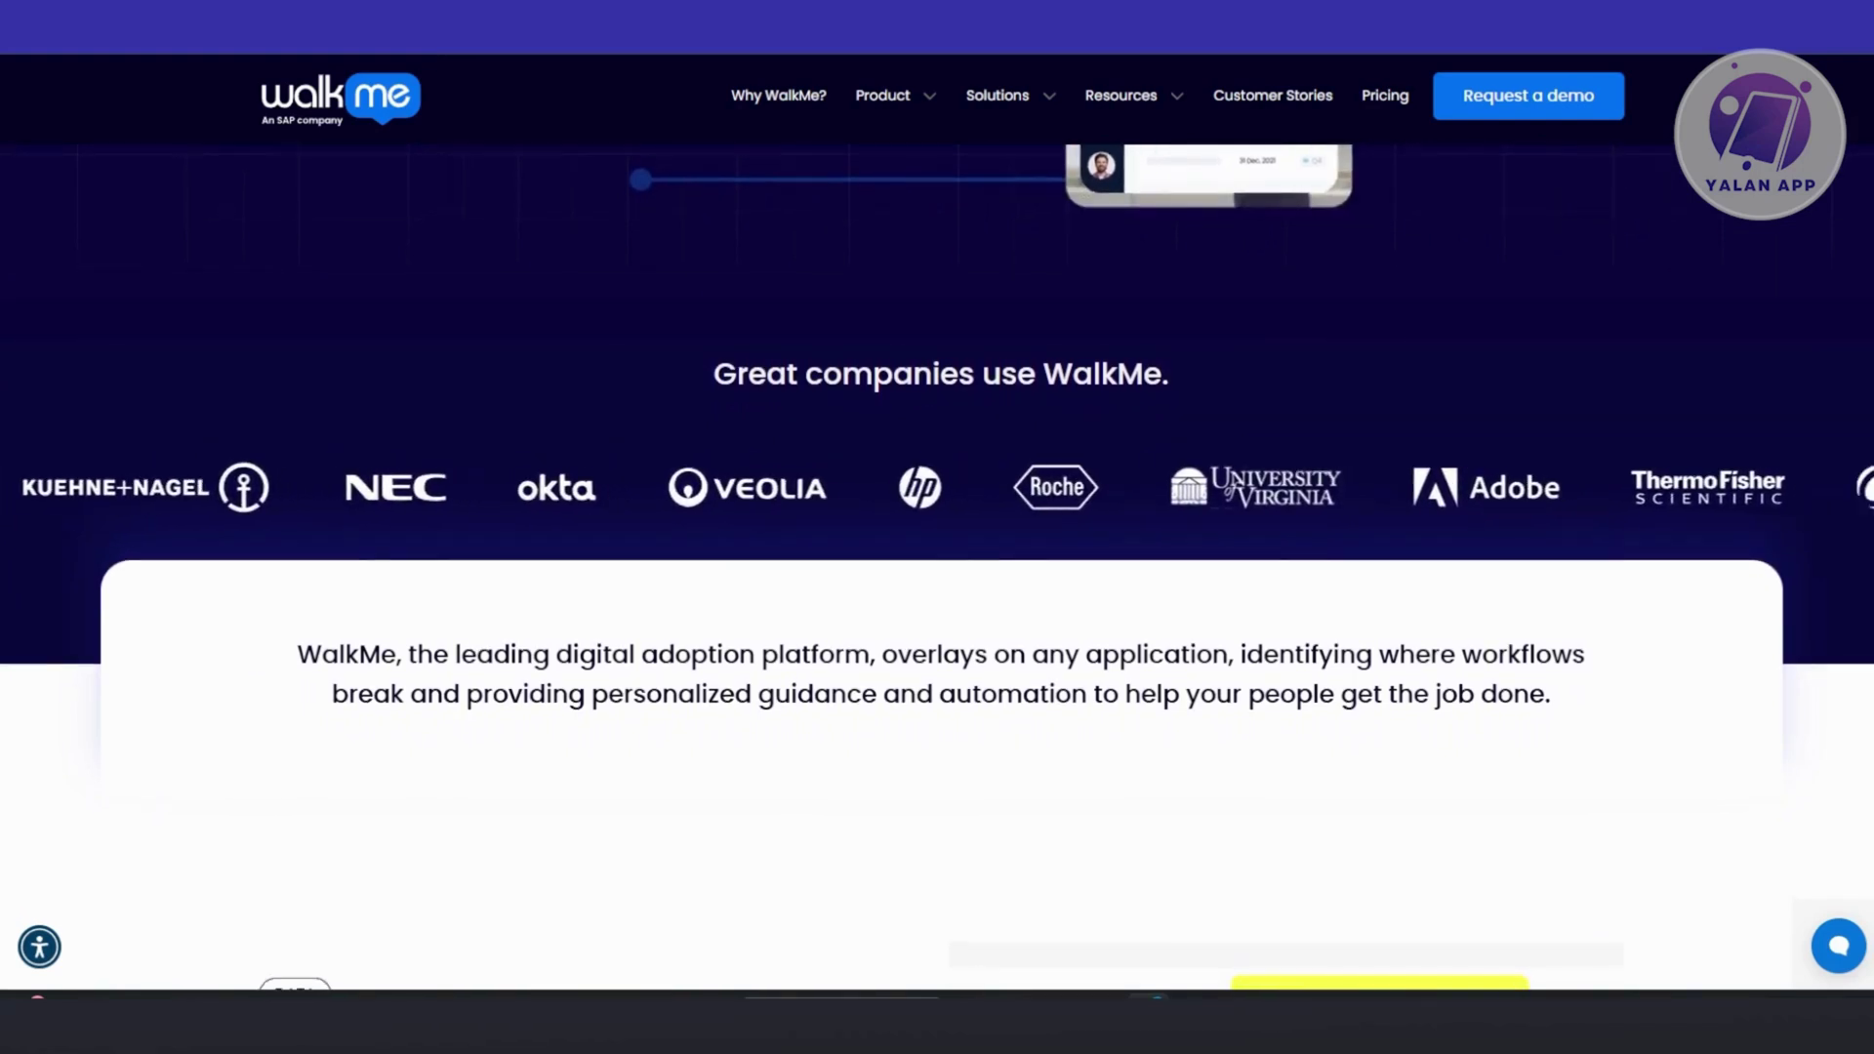
scroll(937, 585, down, 1)
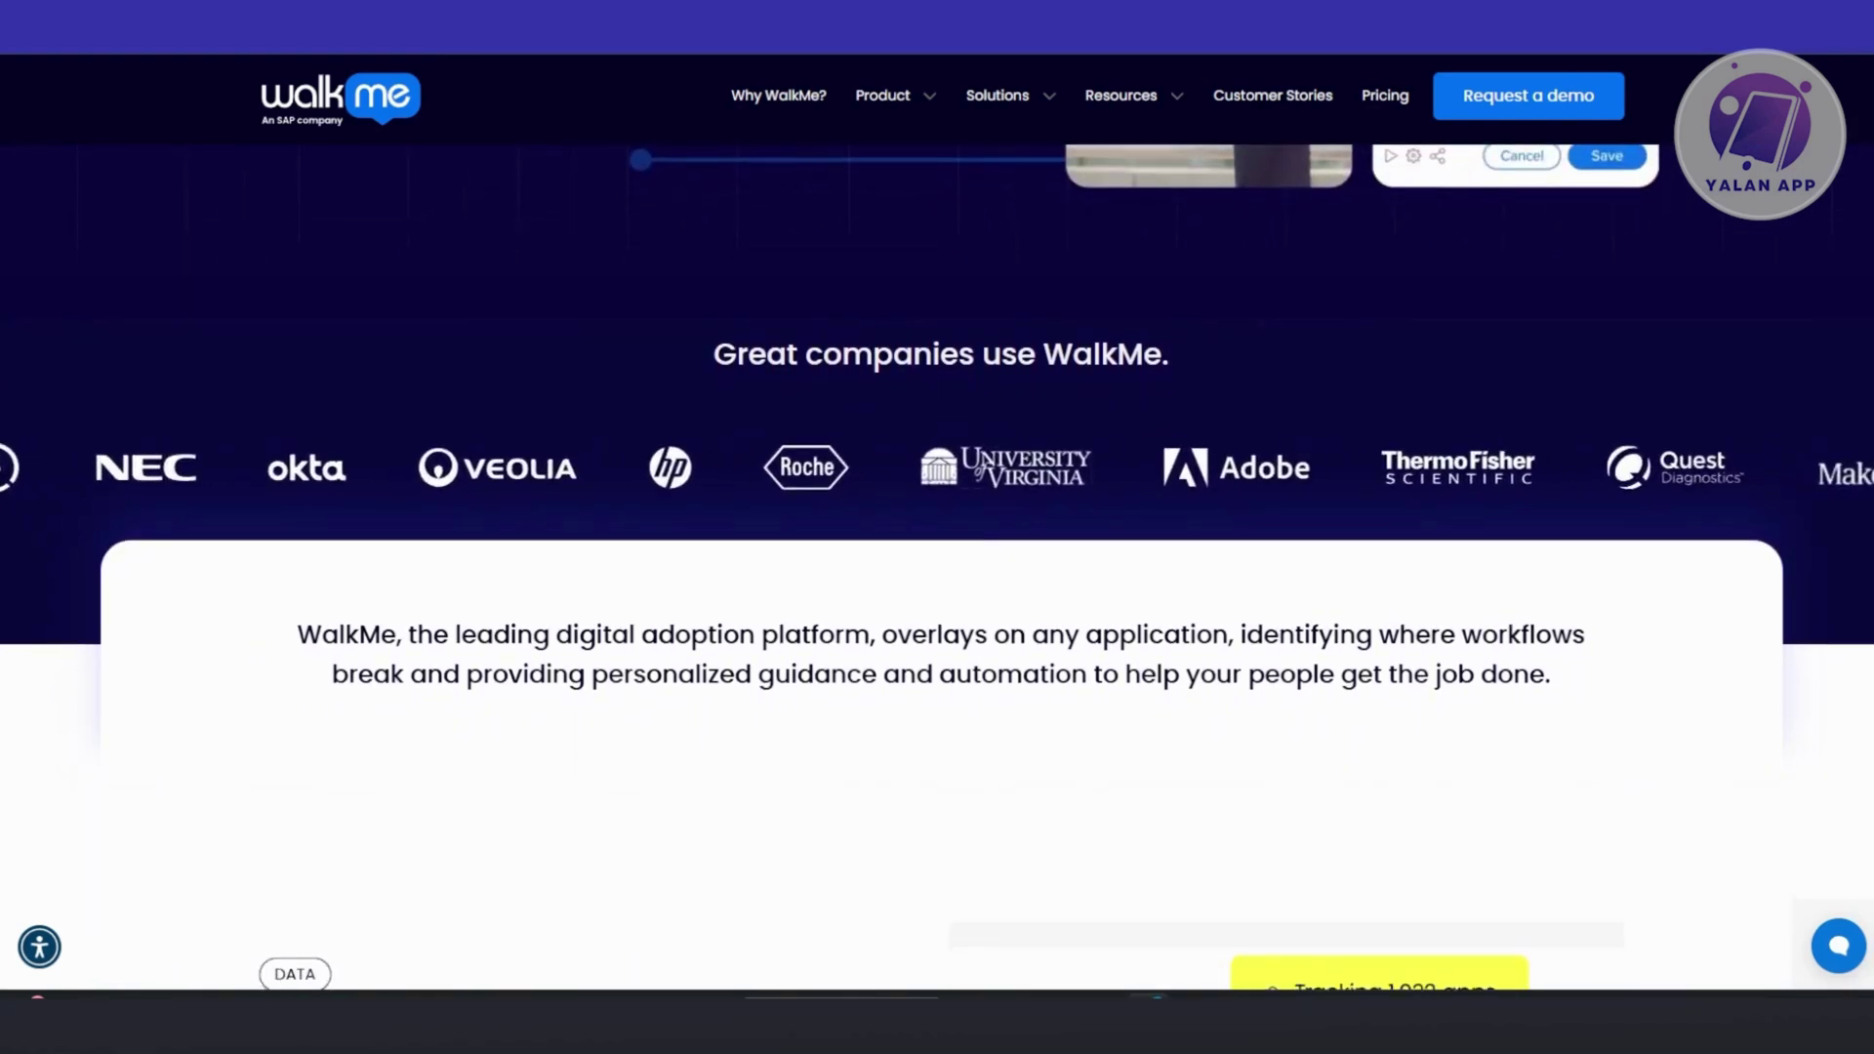
scroll(938, 586, down, 1)
scroll(937, 586, down, 1)
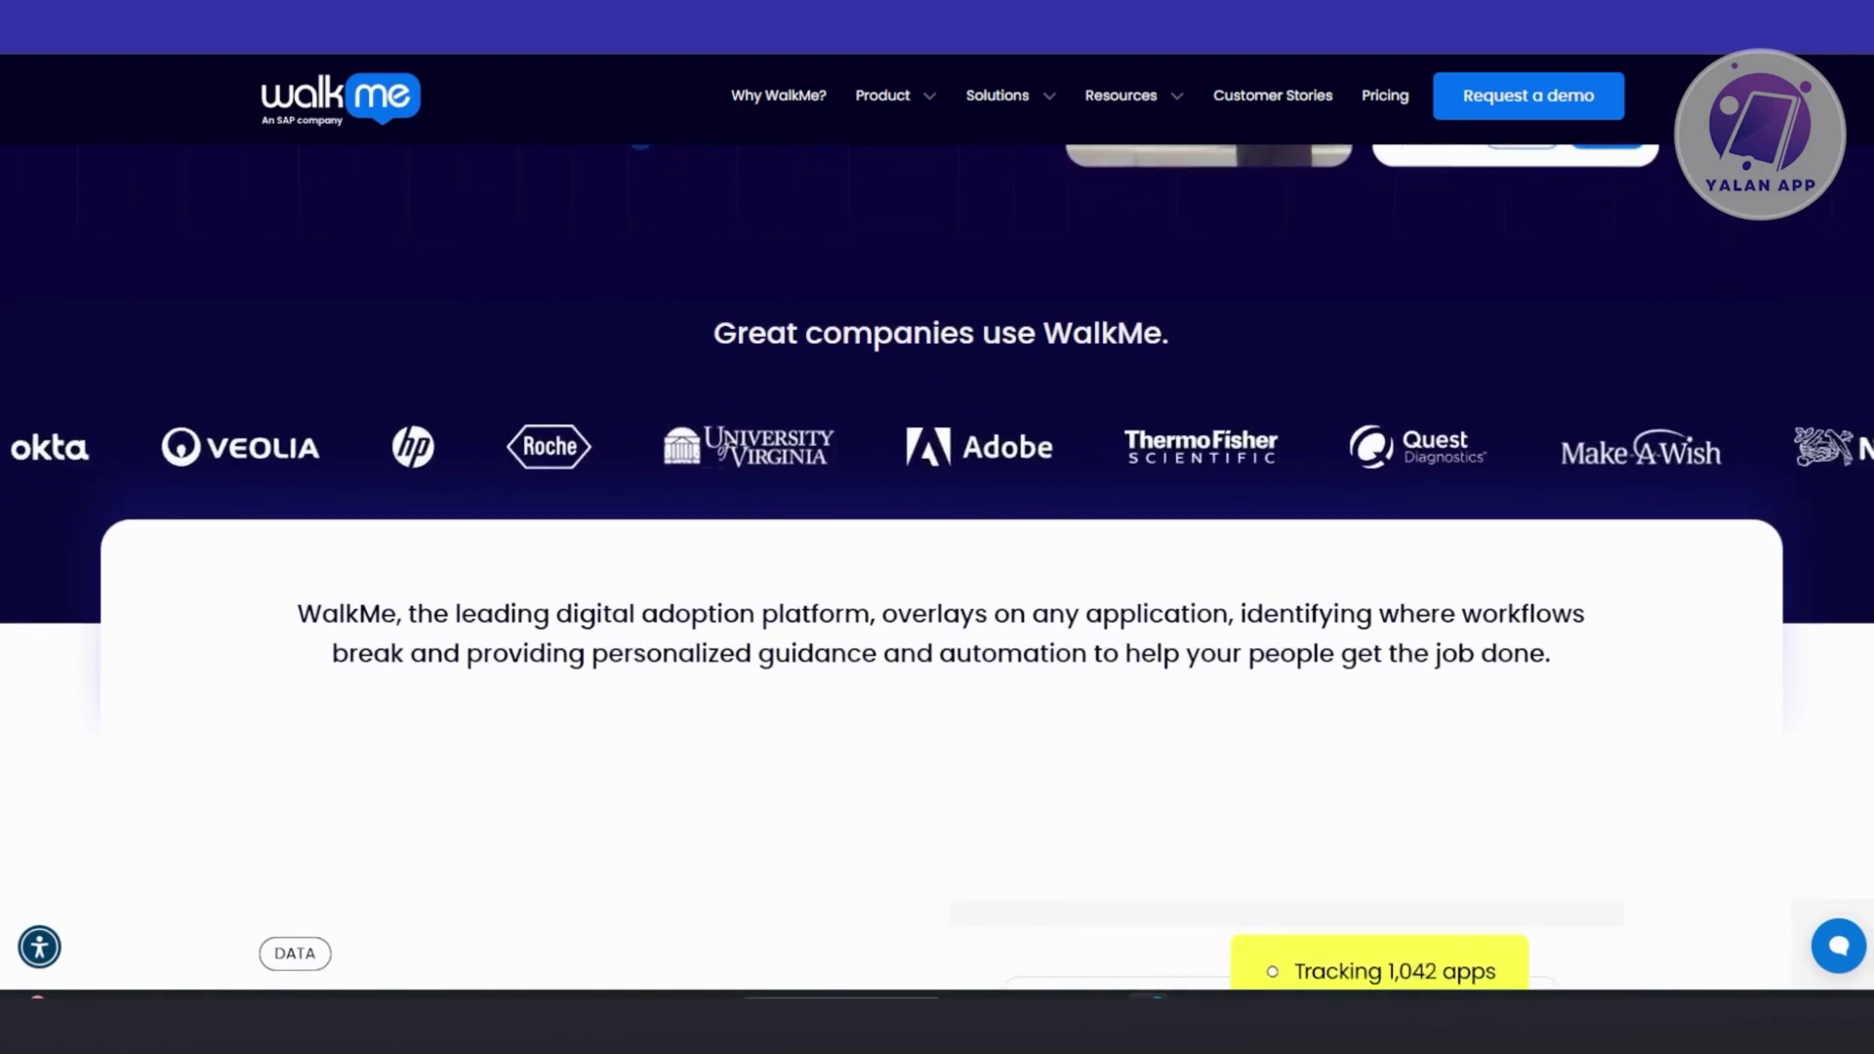
scroll(938, 586, down, 1)
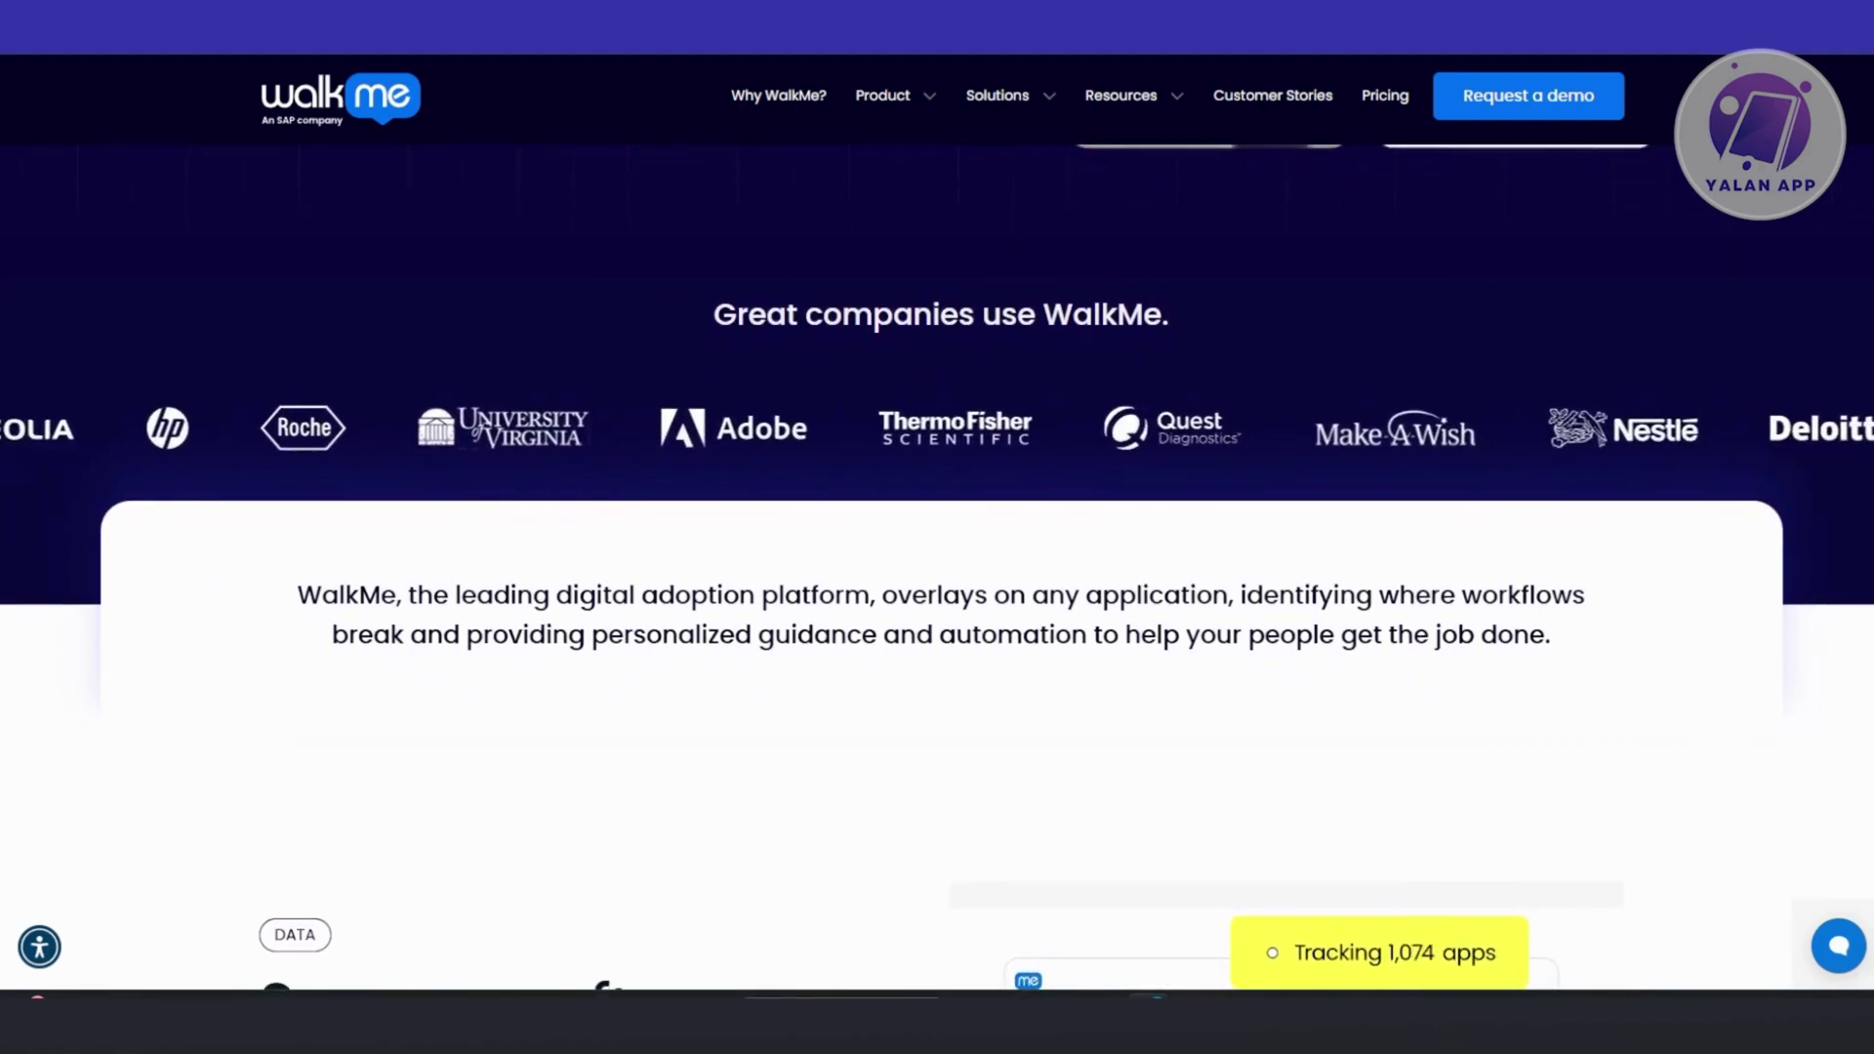
scroll(938, 586, down, 1)
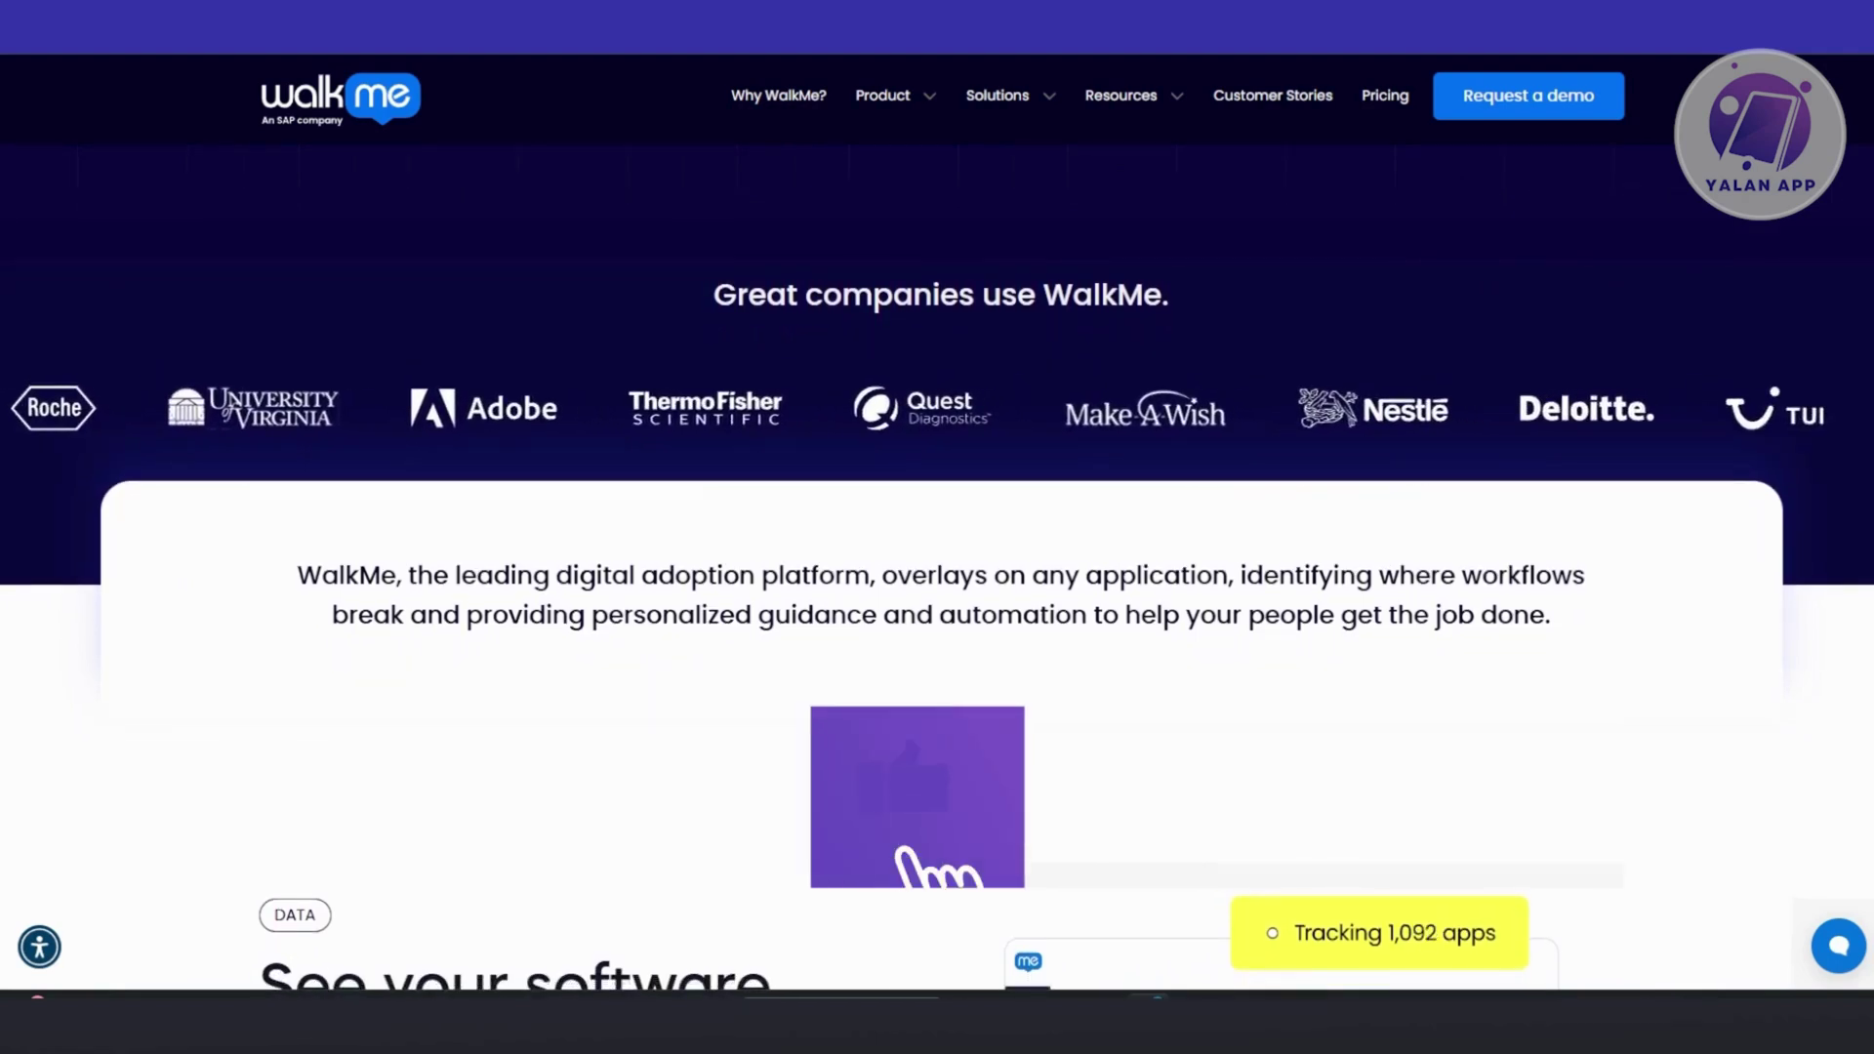
scroll(937, 586, down, 1)
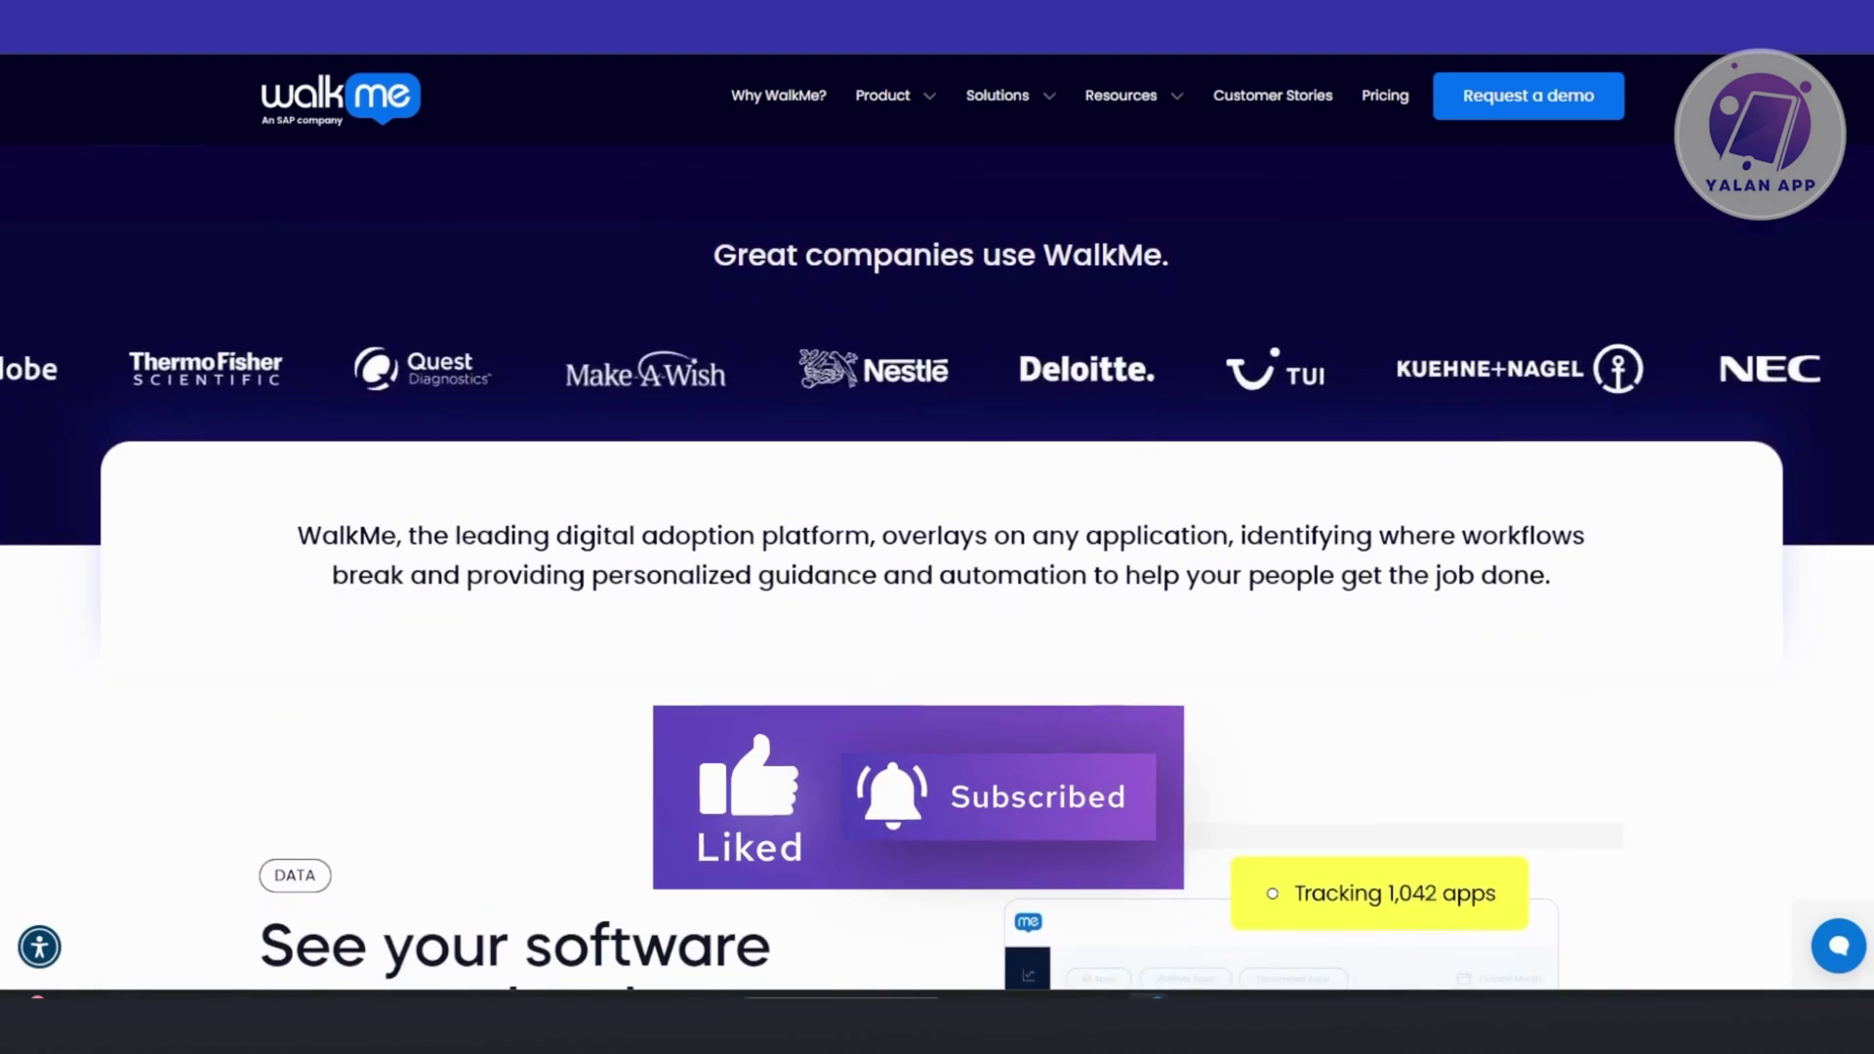
scroll(937, 586, down, 1)
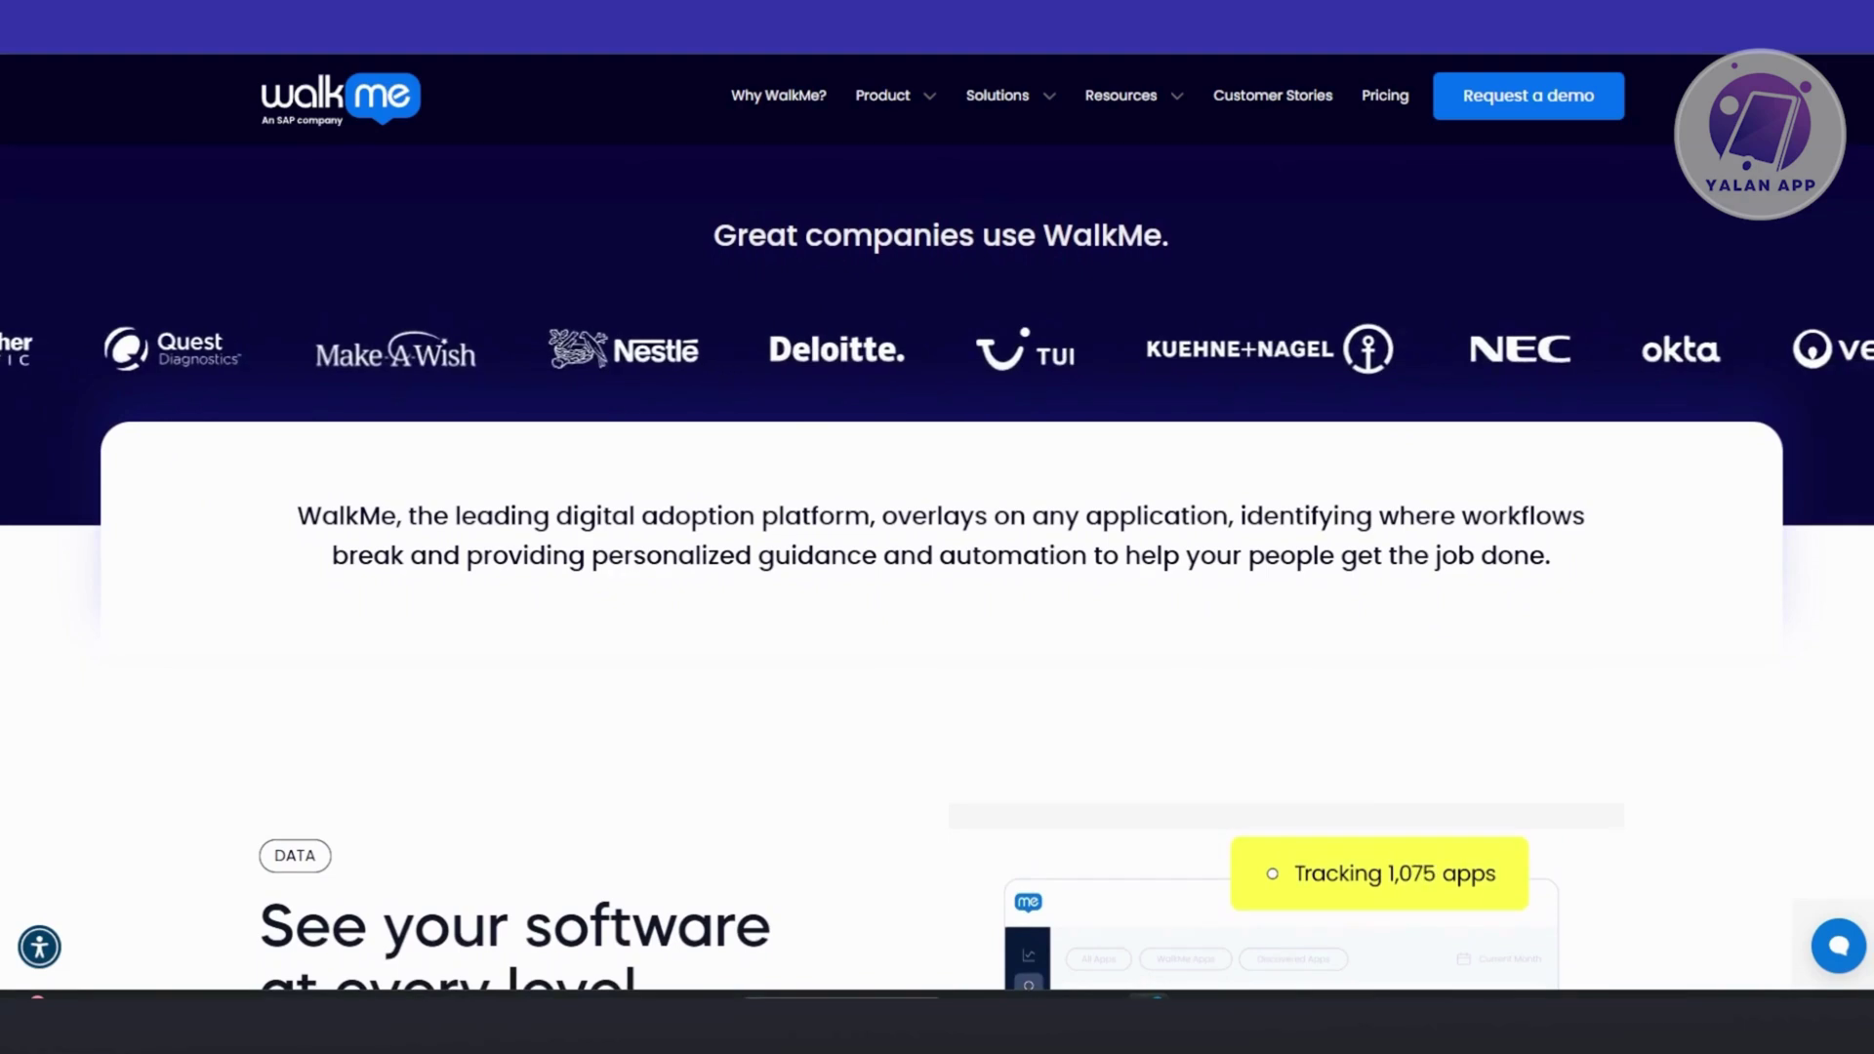
scroll(937, 586, down, 1)
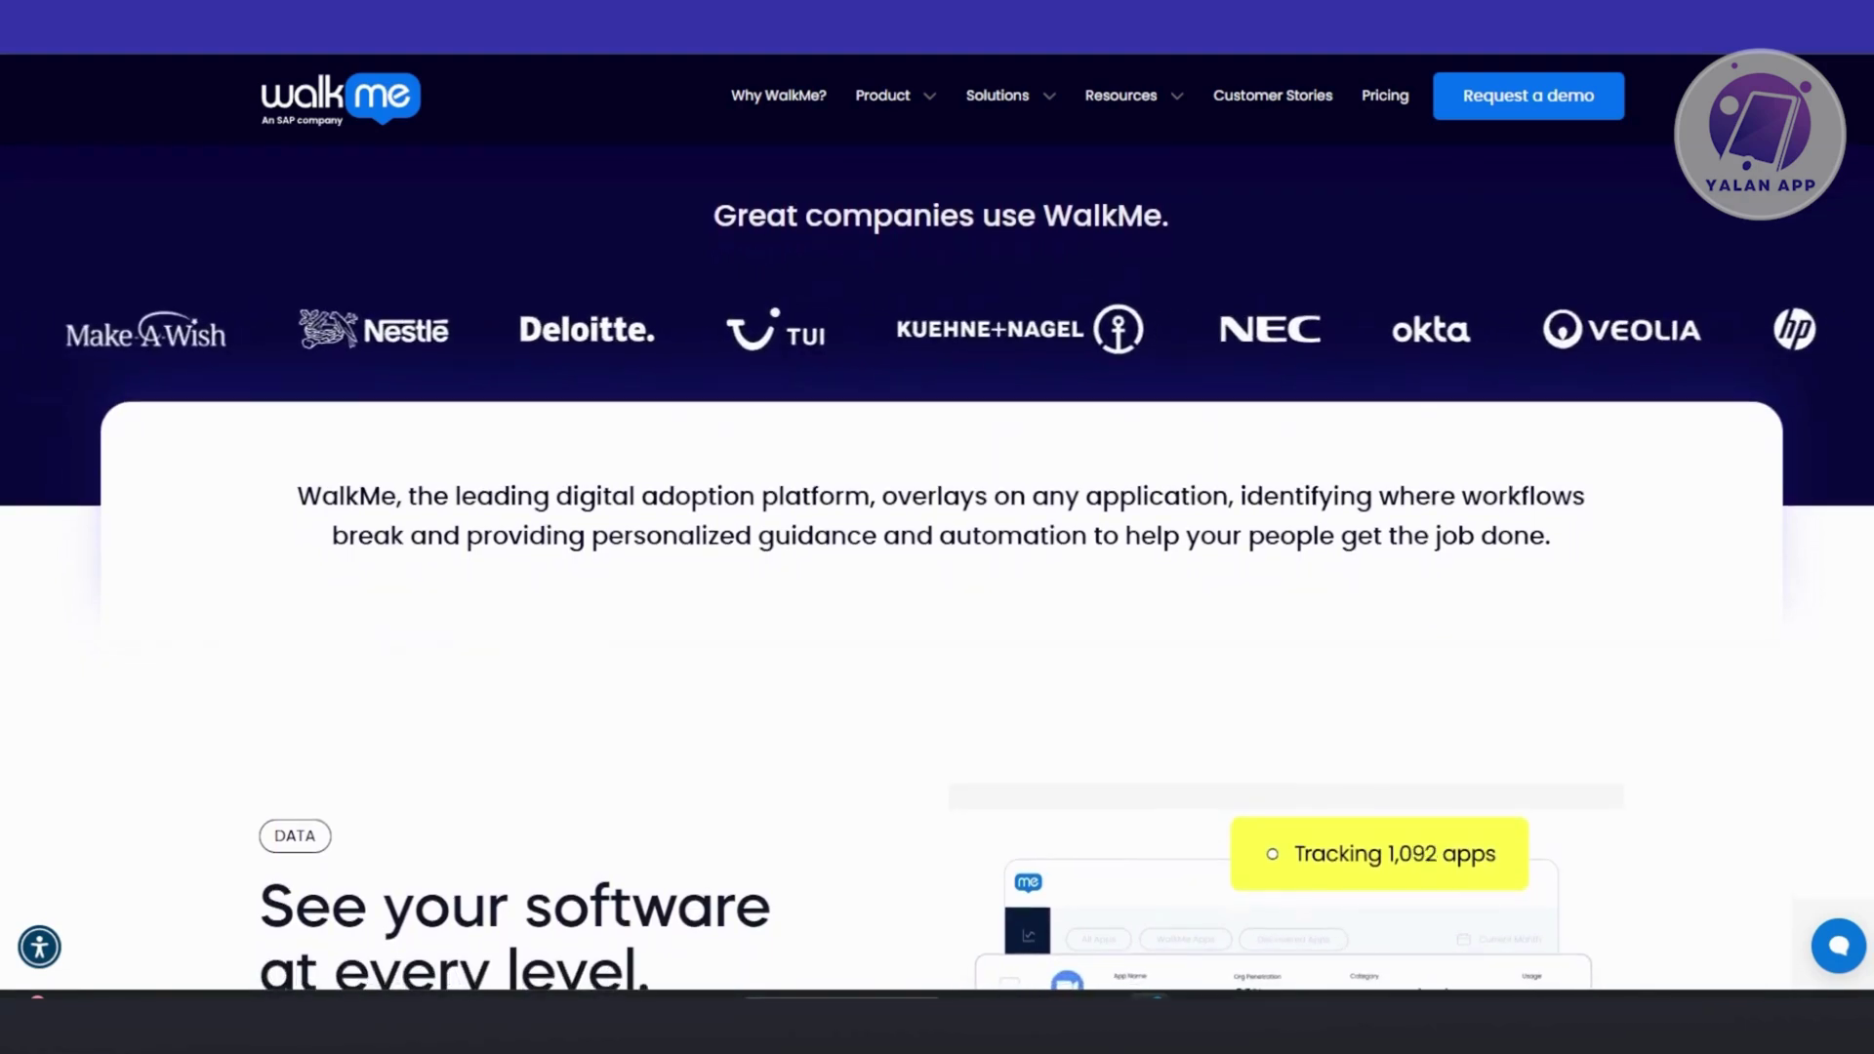
scroll(937, 586, down, 1)
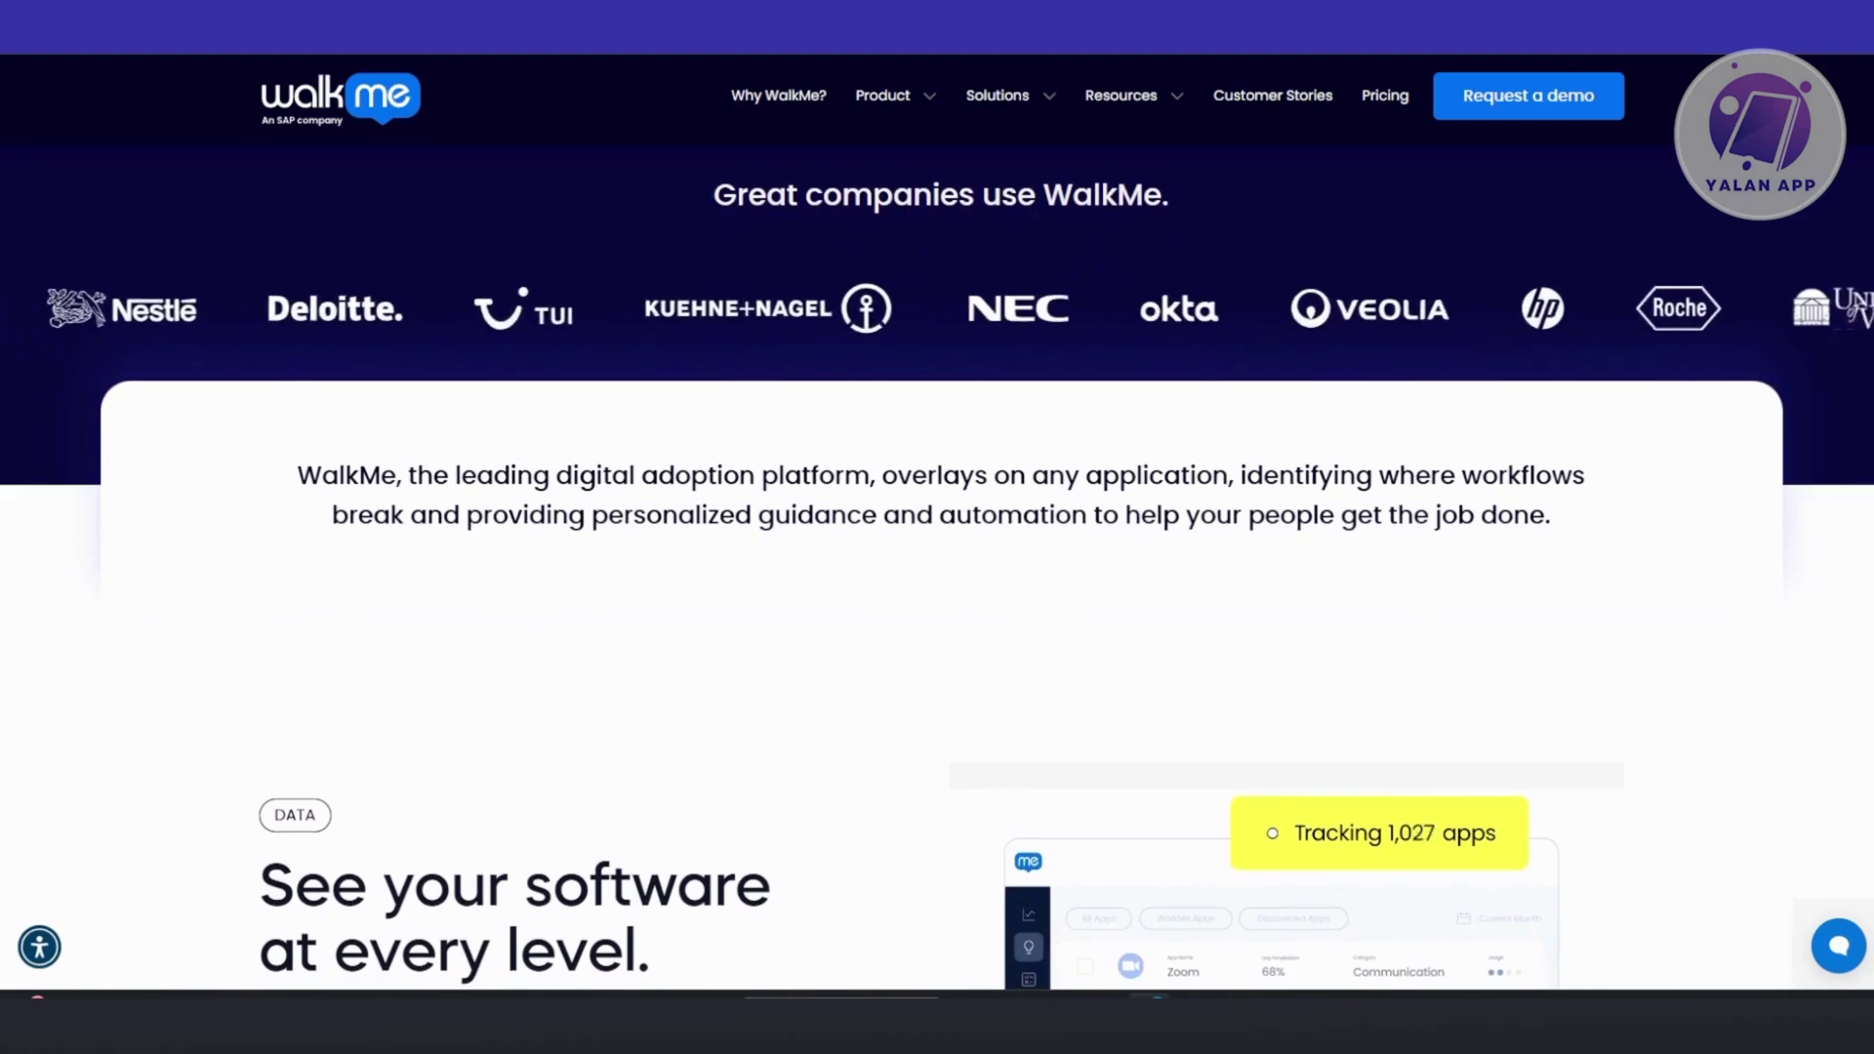
scroll(937, 585, down, 1)
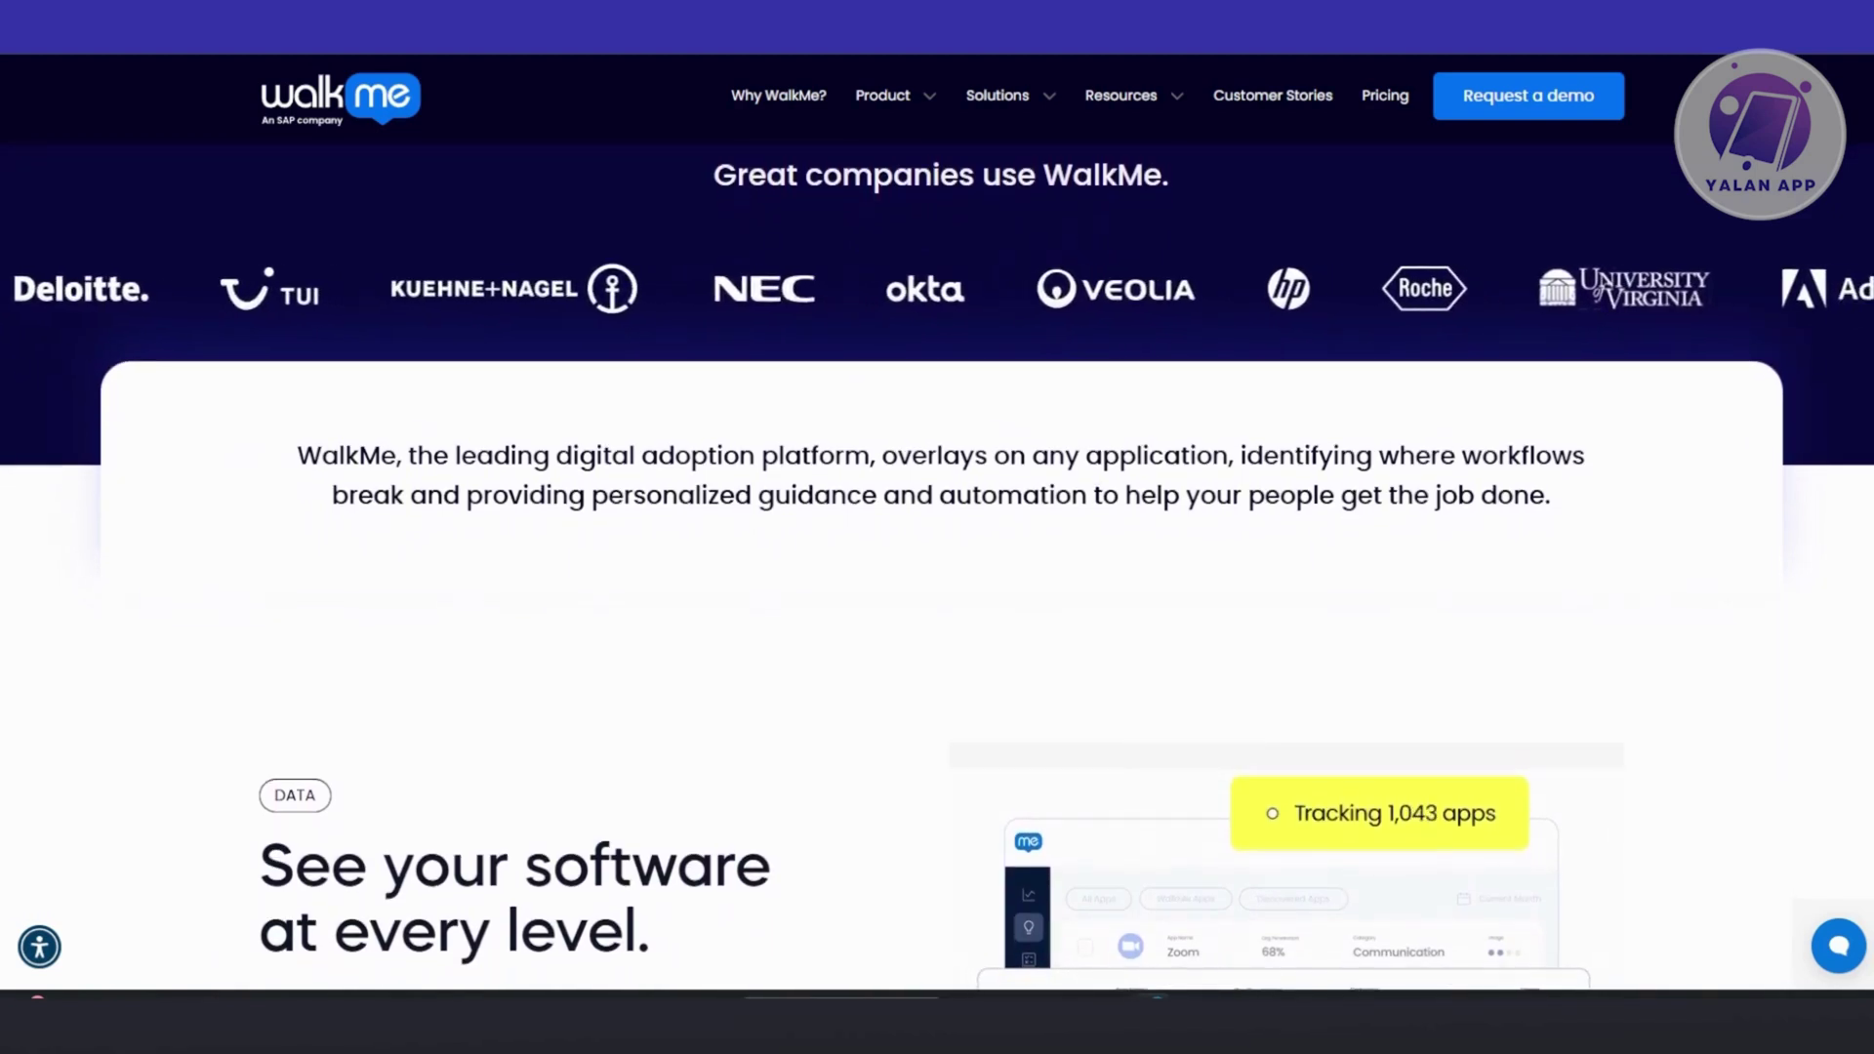
scroll(938, 585, down, 1)
scroll(937, 586, down, 1)
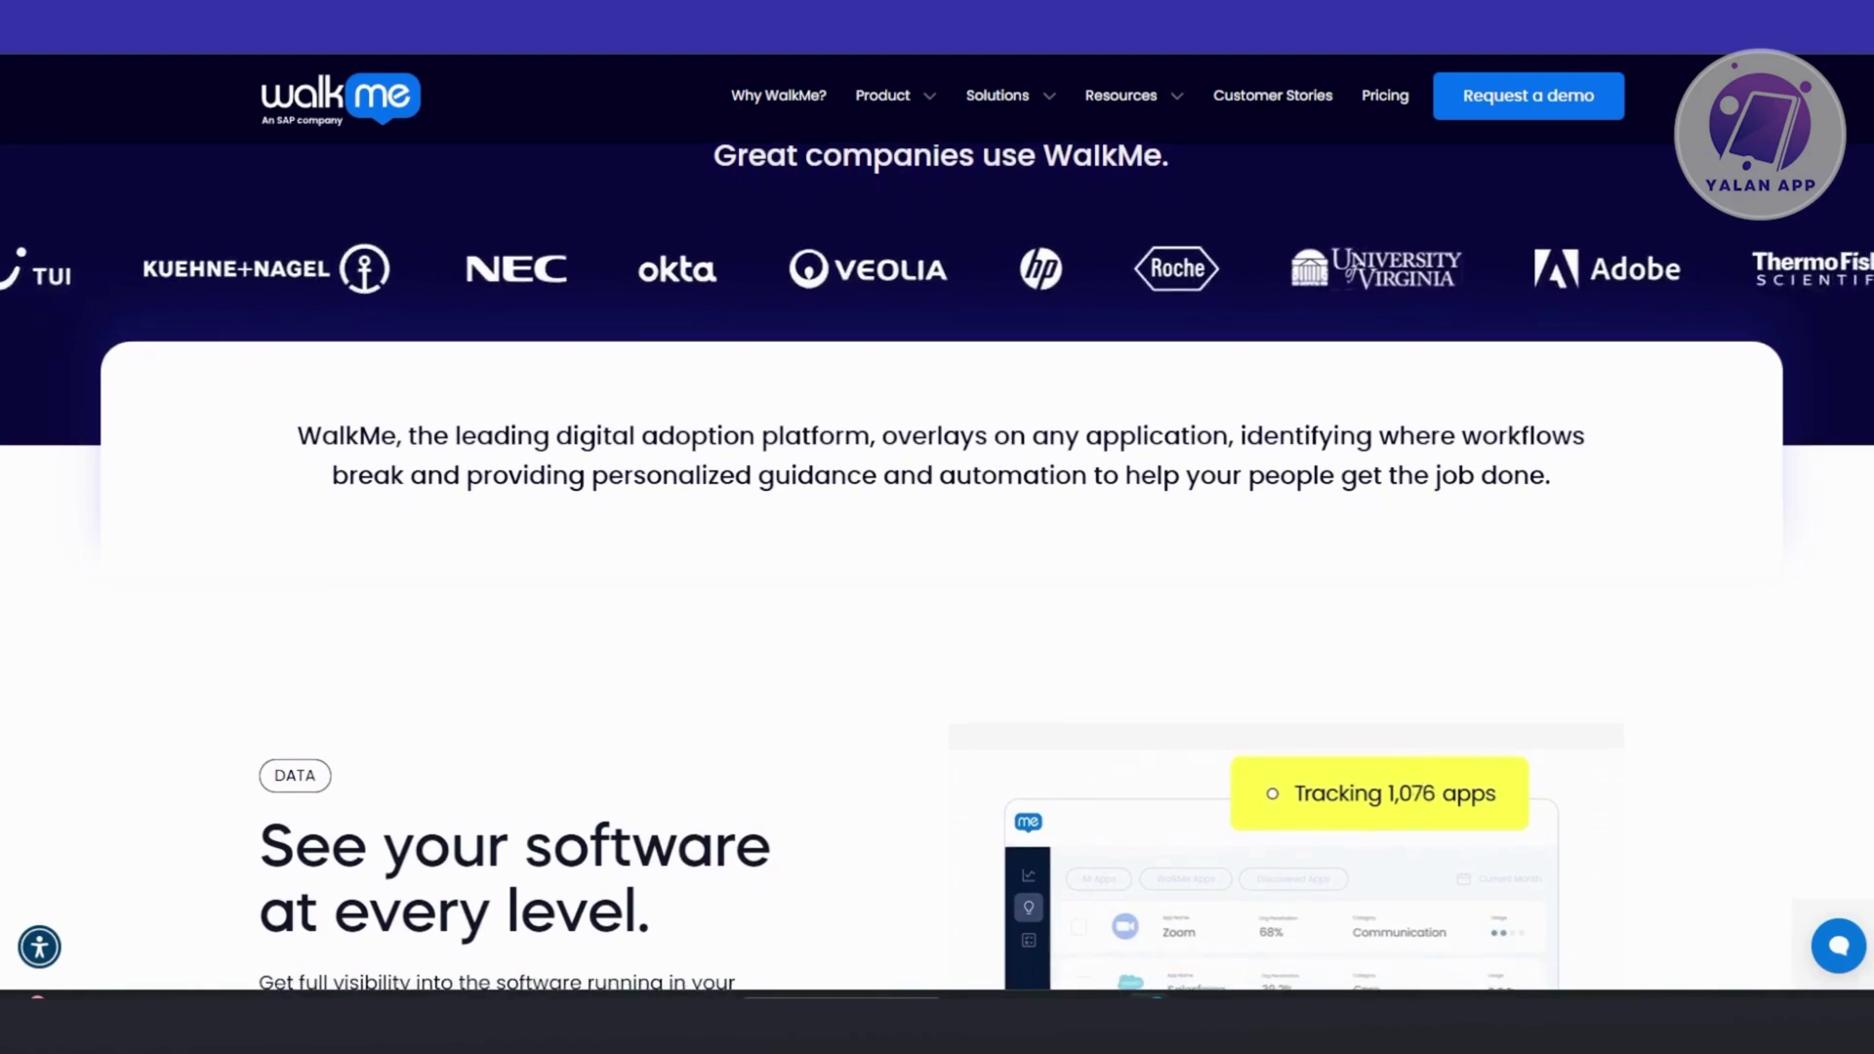
scroll(937, 587, down, 1)
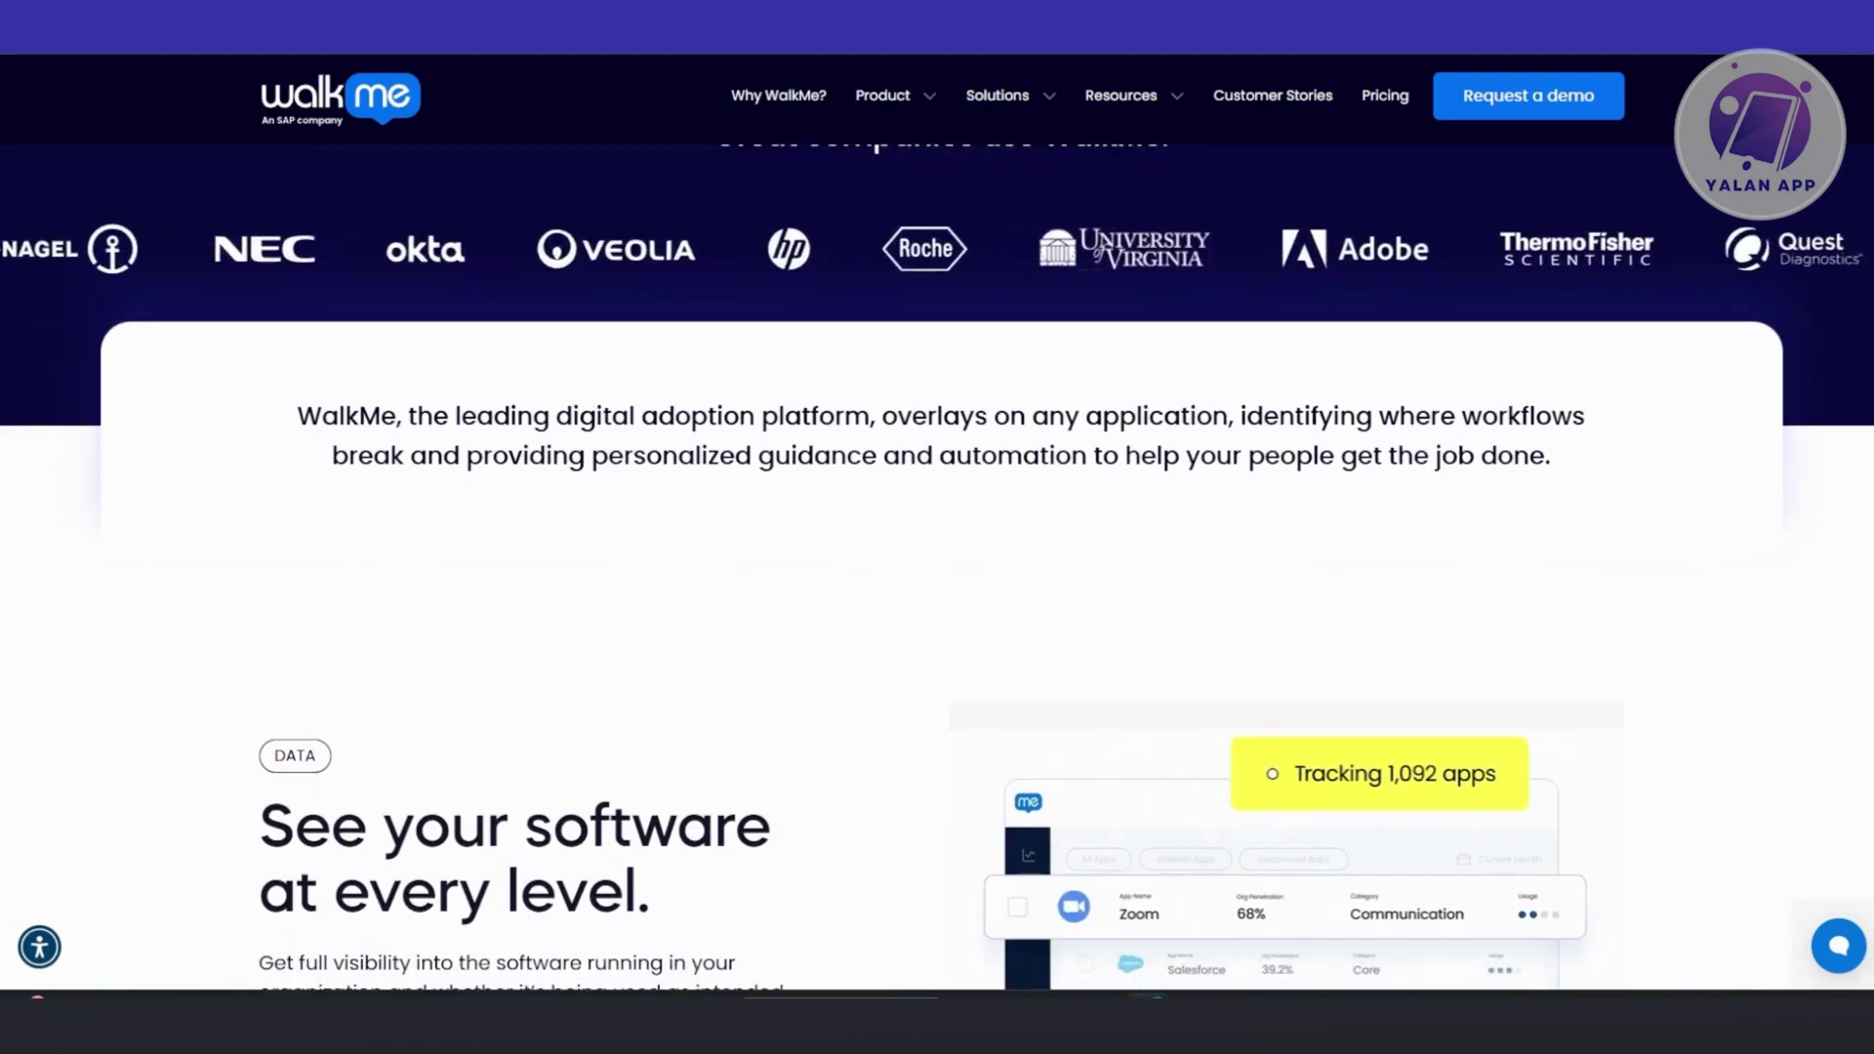
scroll(938, 587, down, 1)
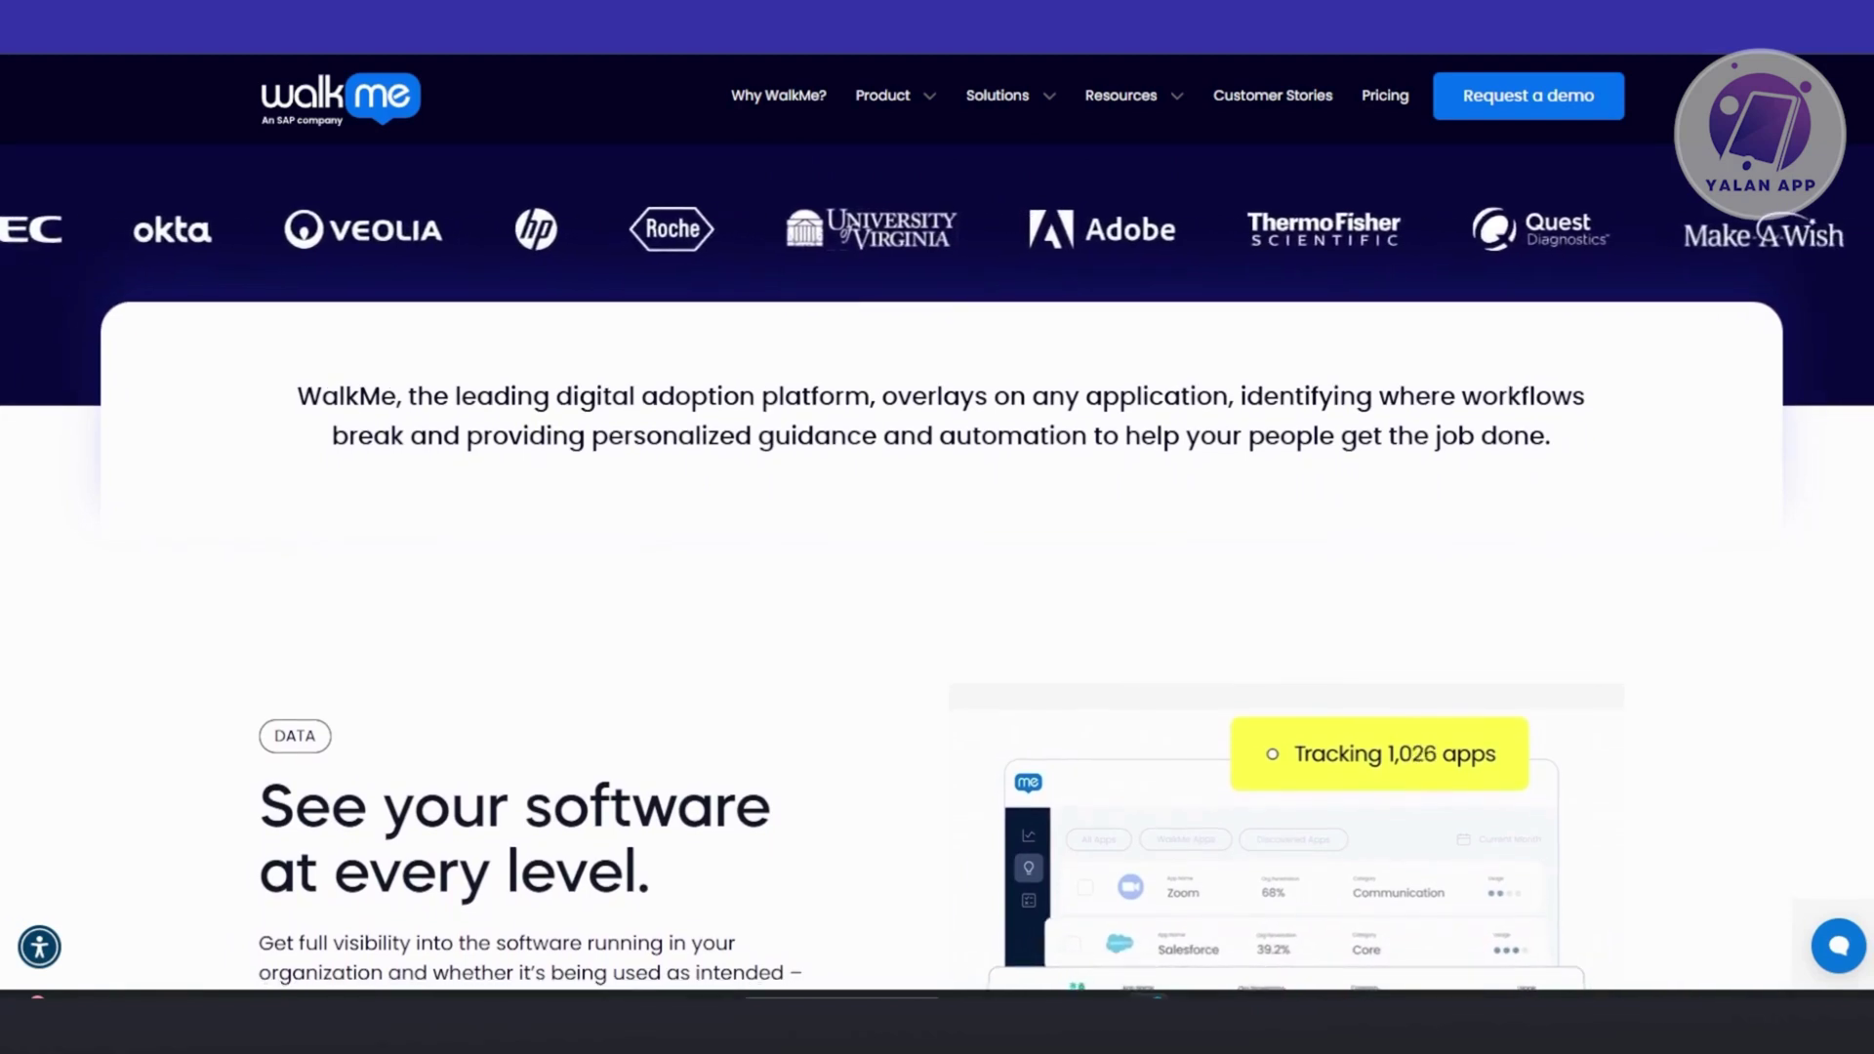
scroll(938, 585, down, 1)
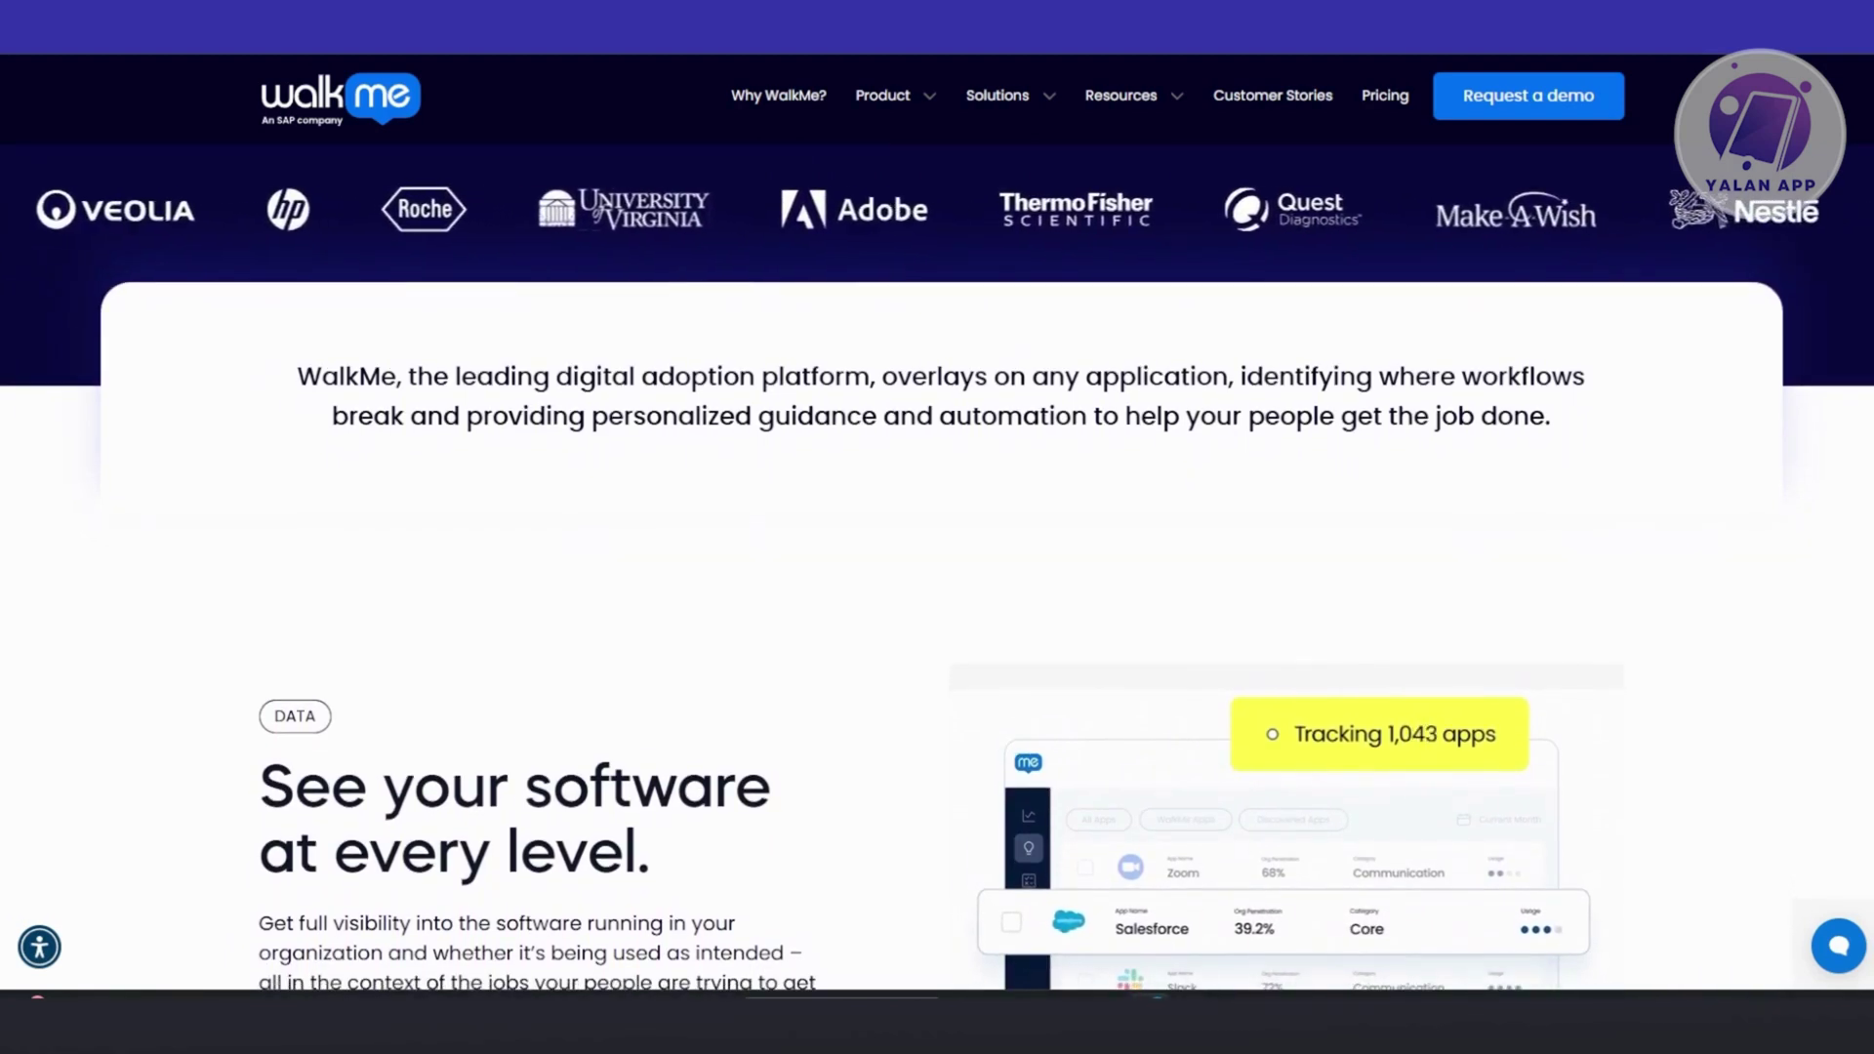
scroll(937, 585, down, 1)
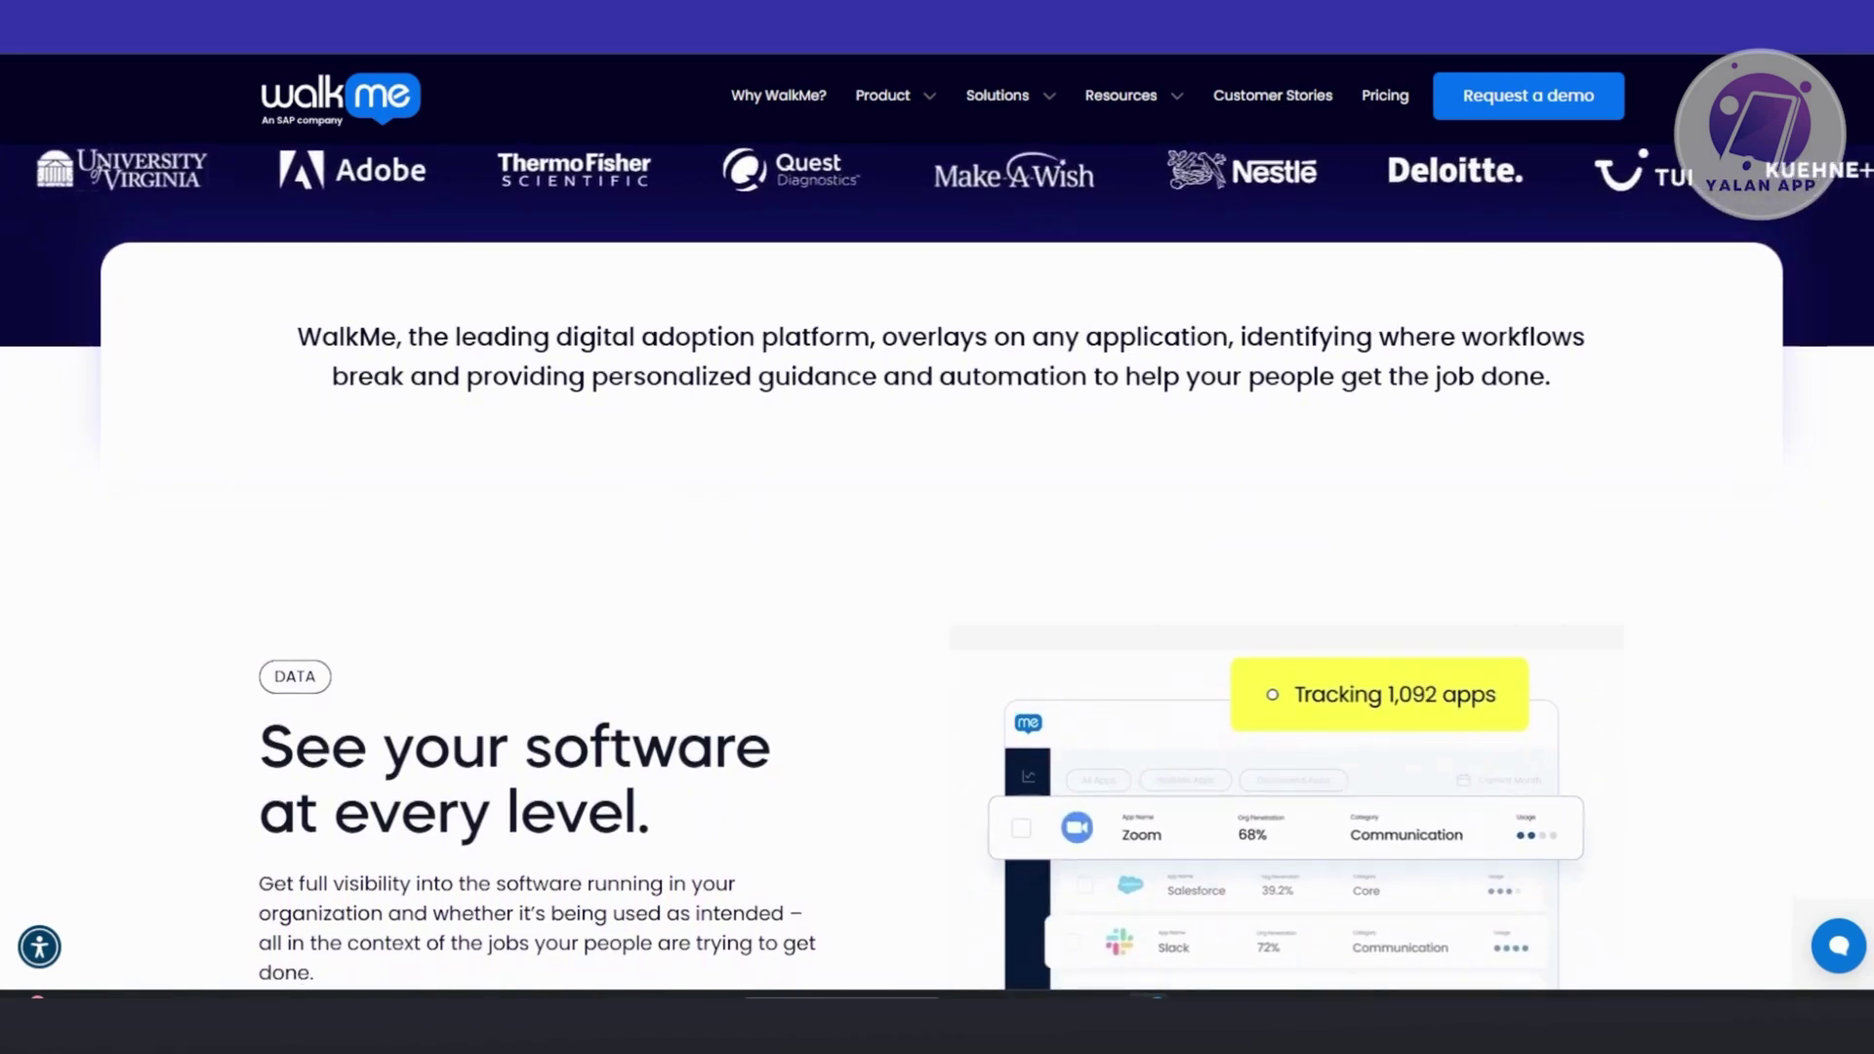
scroll(937, 586, down, 1)
scroll(937, 586, down, 1)
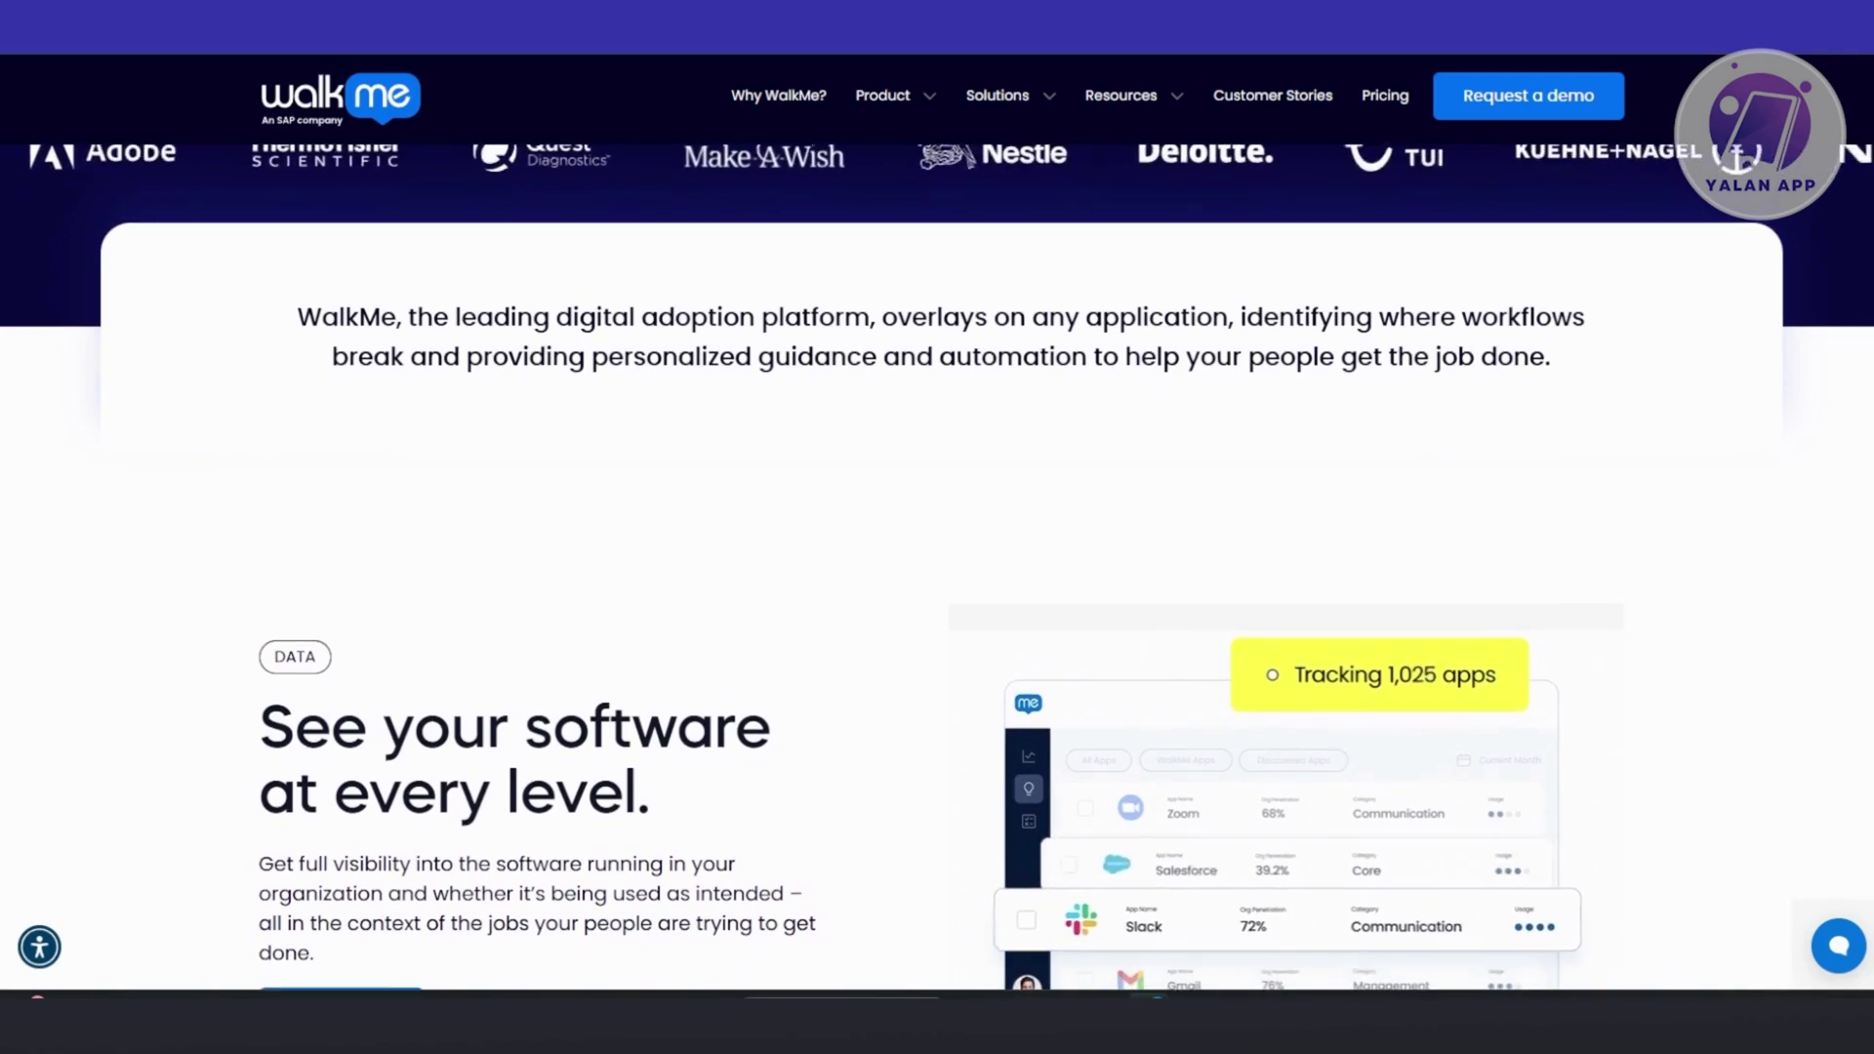